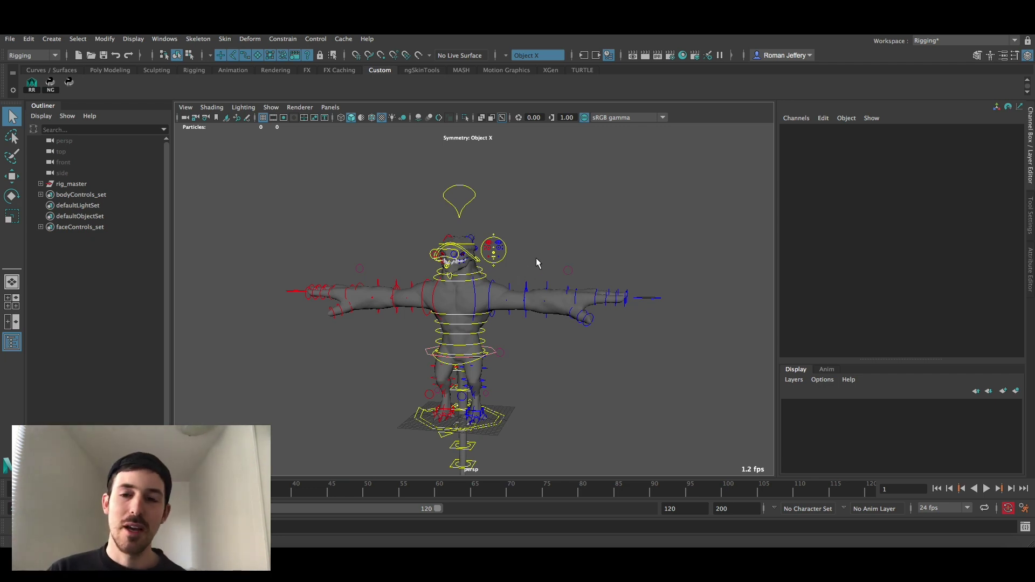
pyautogui.keyDown('alt'); pyautogui.moveTo(449, 274); pyautogui.dragTo(470, 313, button='right'); pyautogui.keyUp('alt')
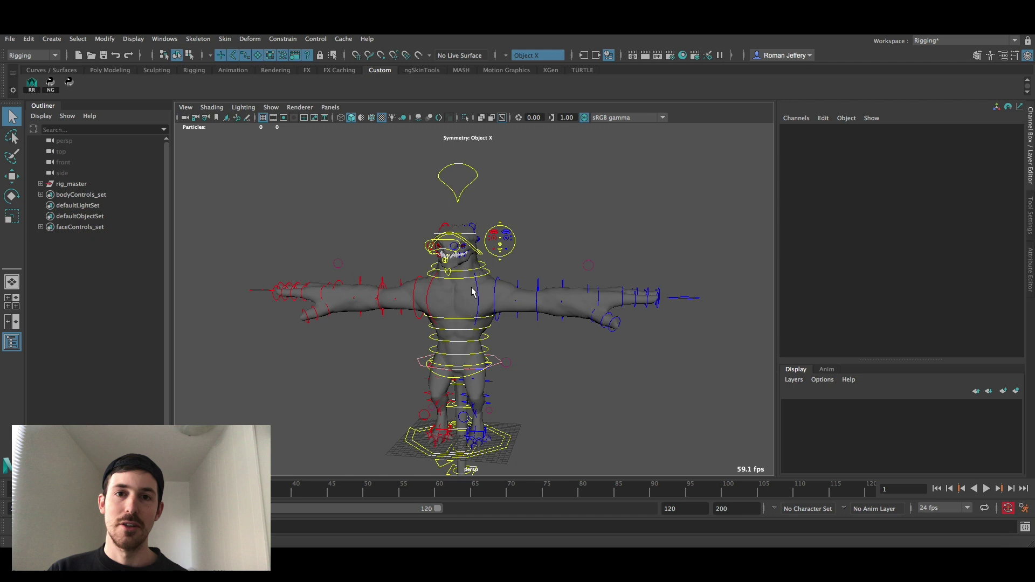
pyautogui.keyDown('alt'); pyautogui.moveTo(465, 283); pyautogui.dragTo(464, 301, button='right'); pyautogui.keyUp('alt')
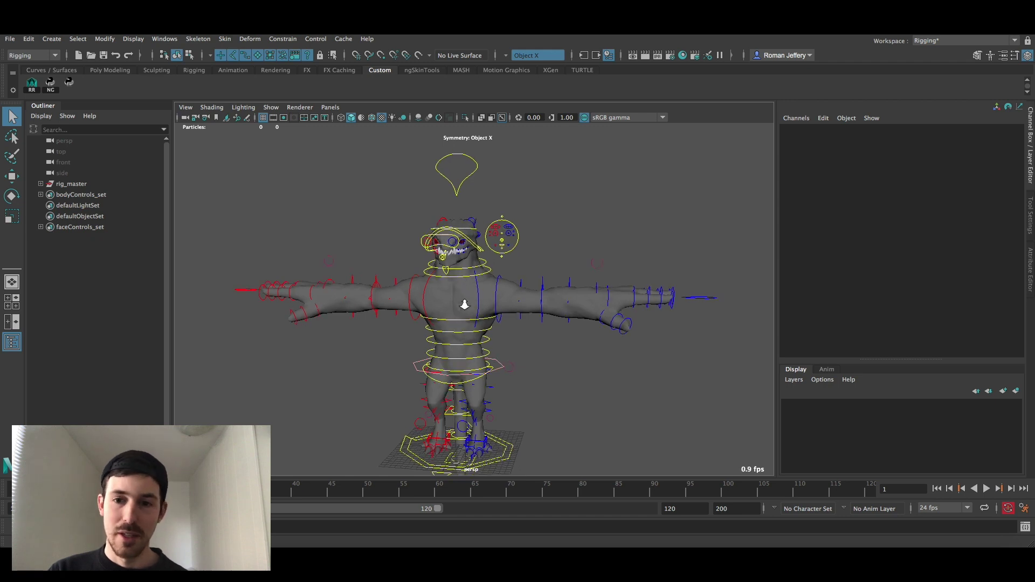
pyautogui.moveTo(462, 291)
pyautogui.keyDown('alt'); pyautogui.mouseDown(button='middle')
pyautogui.moveTo(466, 301)
pyautogui.moveTo(464, 279)
pyautogui.mouseUp(button='middle'); pyautogui.keyUp('alt')
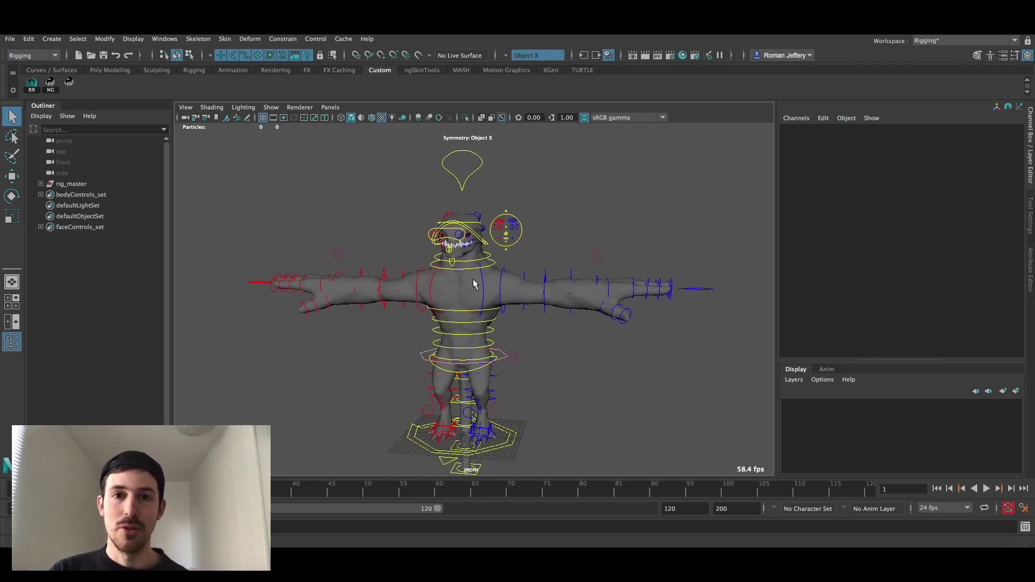
pyautogui.keyDown('alt'); pyautogui.moveTo(473, 284); pyautogui.dragTo(459, 265, button='right'); pyautogui.keyUp('alt')
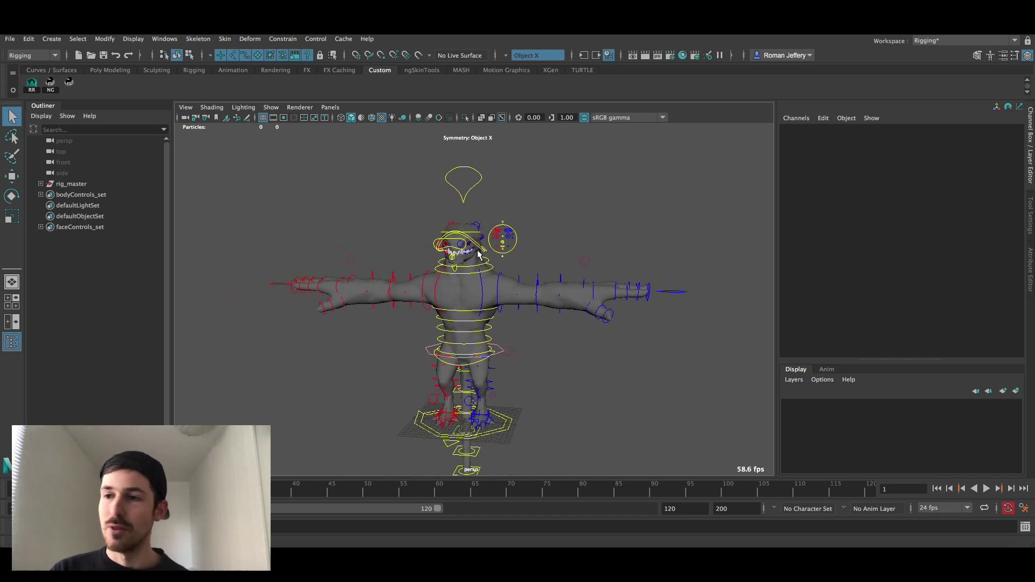
pyautogui.keyDown('alt'); pyautogui.moveTo(471, 276); pyautogui.dragTo(475, 296); pyautogui.keyUp('alt')
# Step: Generate the UV tile preview for the file texture on the Color of the body mesh's C_body_mtl_0 material, leaving the mesh deselected
pyautogui.click(468, 284)
pyautogui.hotkey('ctrl', 'a')
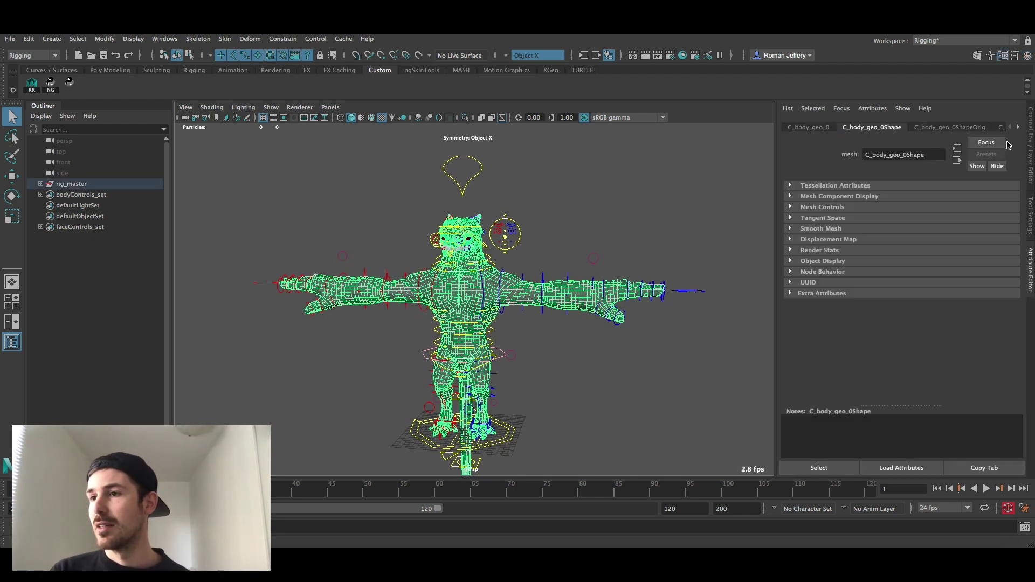
pyautogui.click(1017, 128)
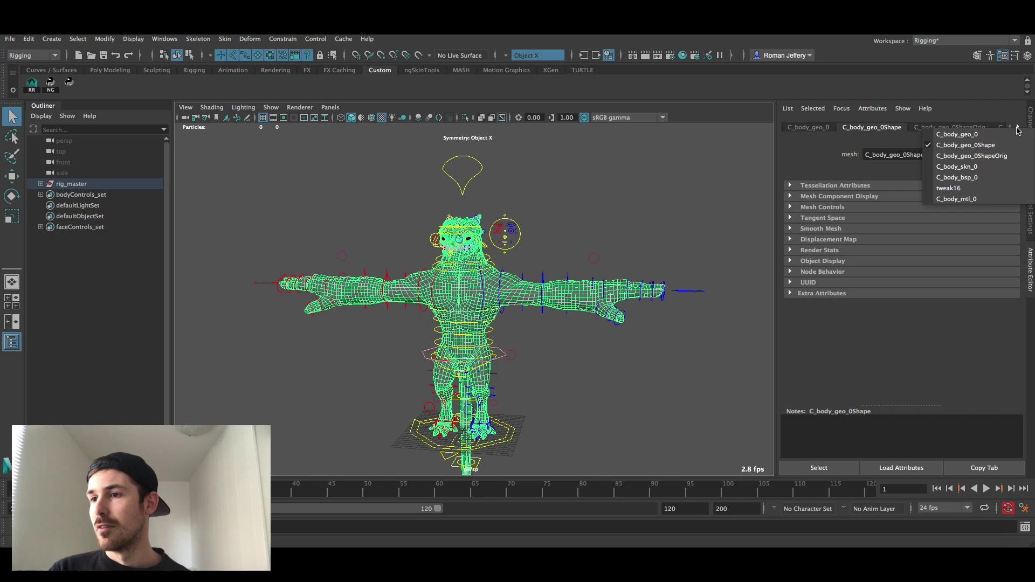
pyautogui.click(985, 199)
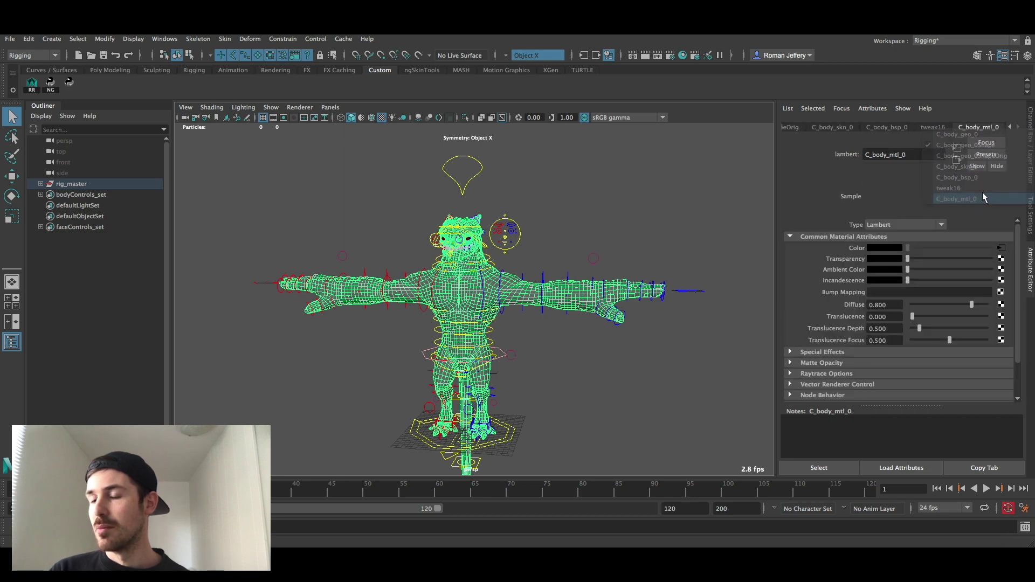
pyautogui.click(1002, 250)
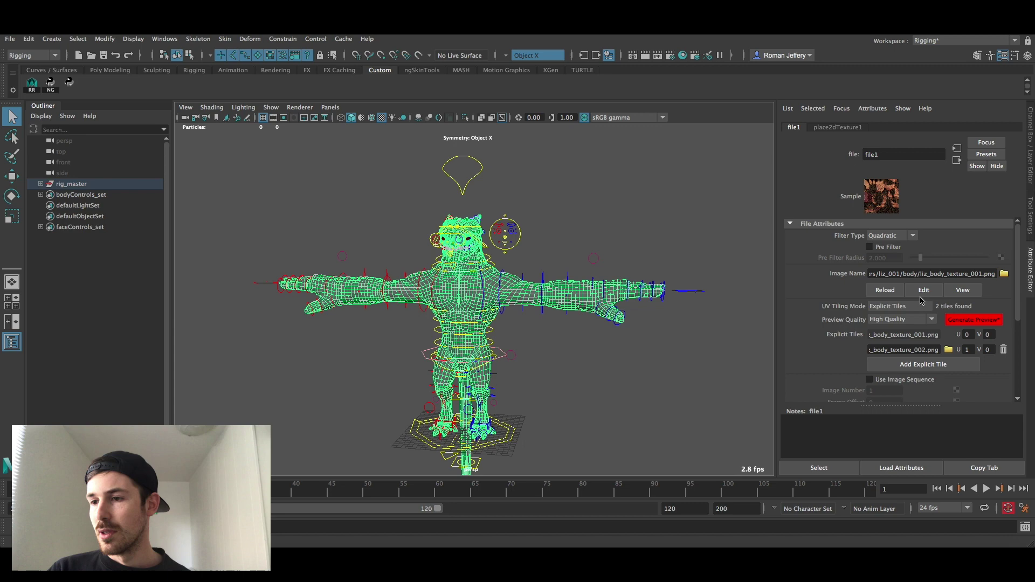
pyautogui.click(977, 321)
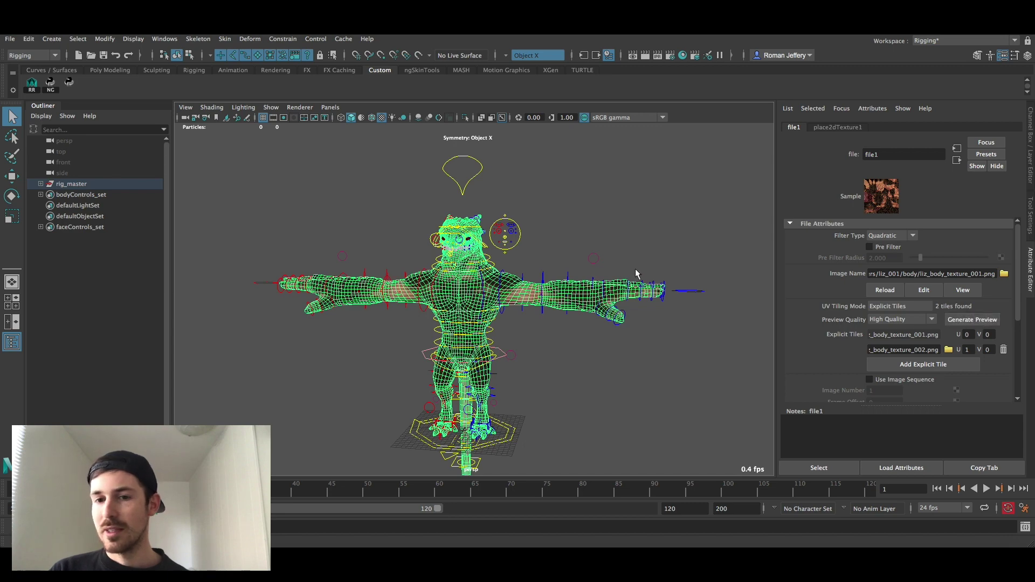
pyautogui.click(577, 263)
# Step: Try rotating the left shoulder control on the textured character, undo the rotation, and deselect the control
pyautogui.keyDown('alt'); pyautogui.moveTo(577, 262); pyautogui.dragTo(517, 254); pyautogui.keyUp('alt')
pyautogui.keyDown('alt'); pyautogui.moveTo(517, 254); pyautogui.dragTo(541, 298, button='right'); pyautogui.keyUp('alt')
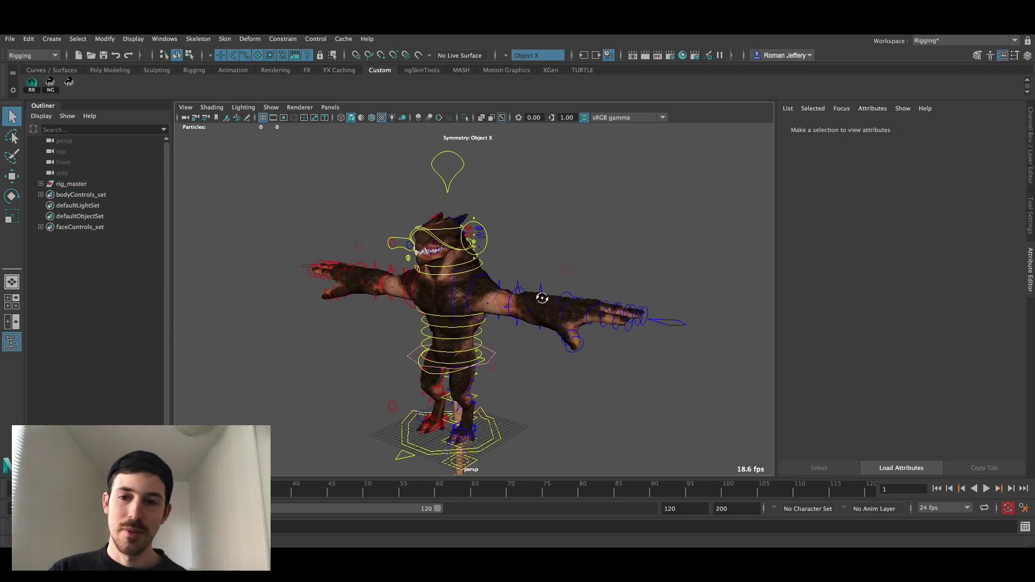
pyautogui.keyDown('alt'); pyautogui.moveTo(540, 298); pyautogui.dragTo(582, 313); pyautogui.keyUp('alt')
pyautogui.keyDown('alt'); pyautogui.moveTo(582, 313); pyautogui.dragTo(607, 363, button='right'); pyautogui.keyUp('alt')
pyautogui.keyDown('alt'); pyautogui.moveTo(607, 362); pyautogui.dragTo(515, 287); pyautogui.keyUp('alt')
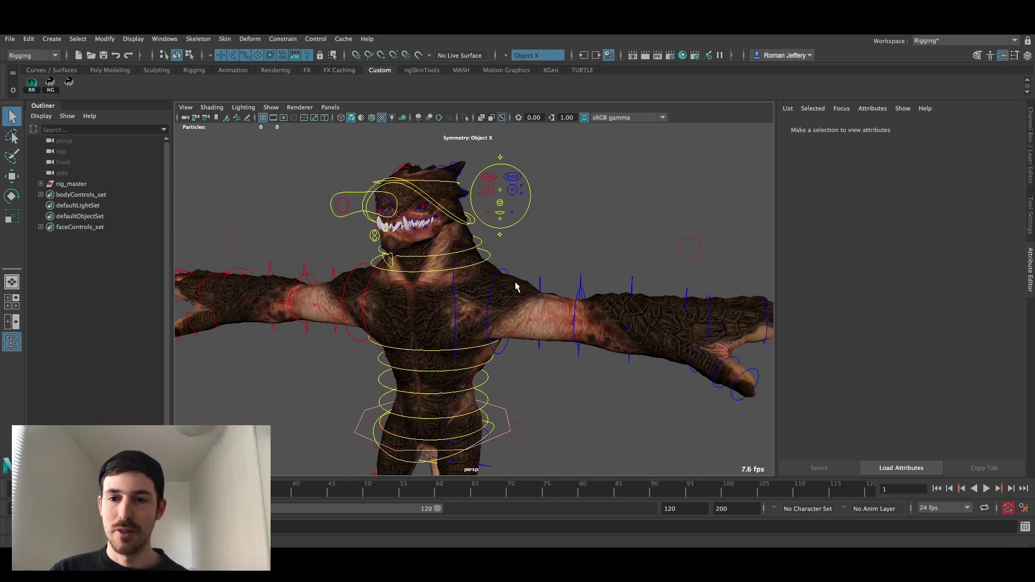
pyautogui.click(506, 272)
pyautogui.press('e')
pyautogui.scroll(-2, 534, 291)
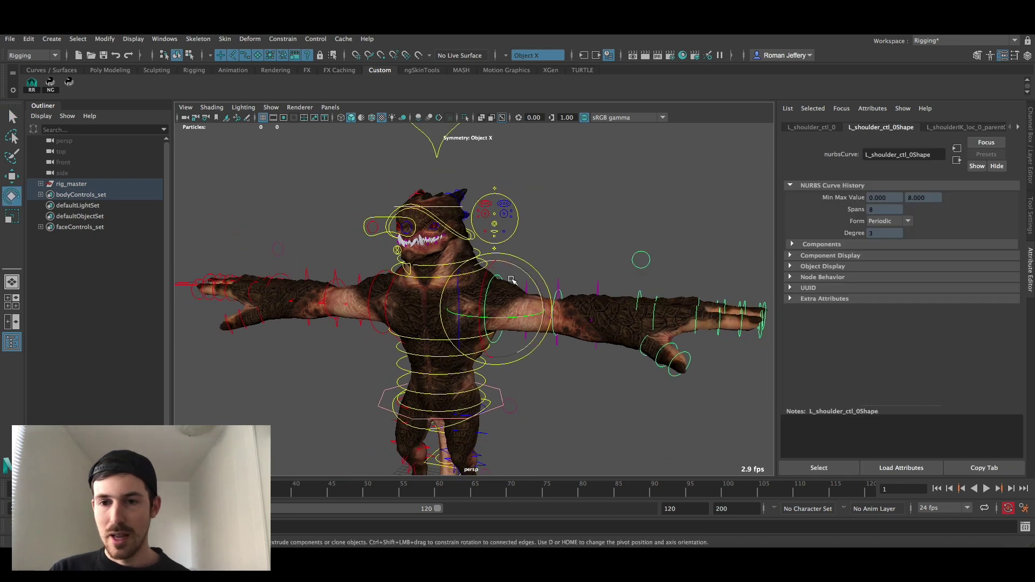
pyautogui.moveTo(534, 271); pyautogui.dragTo(504, 296)
pyautogui.hotkey('ctrl', 'z')
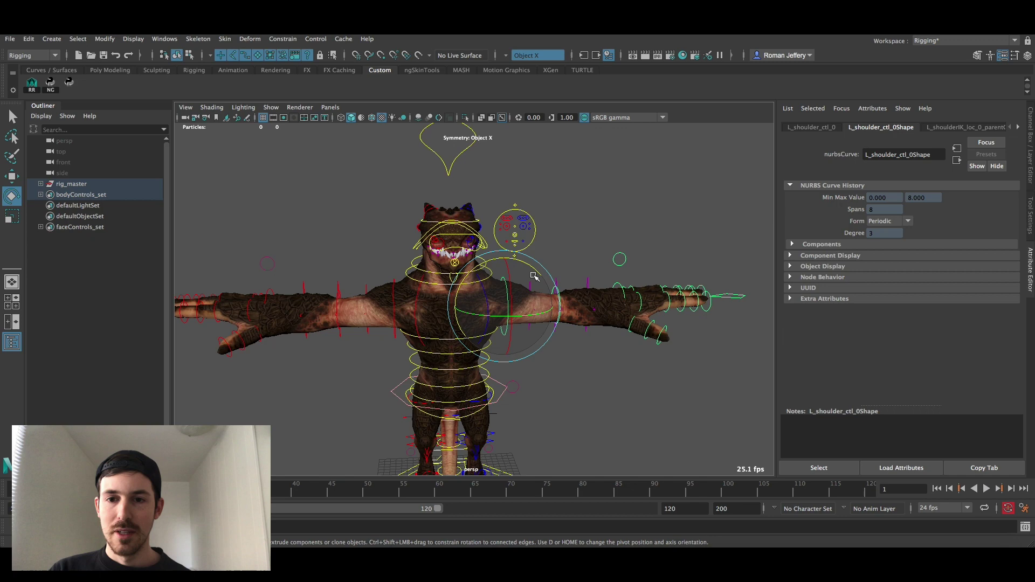
pyautogui.click(562, 268)
# Step: Assign a new Blinn material to the character's body mesh, then clear the selection
pyautogui.keyDown('alt'); pyautogui.moveTo(562, 268); pyautogui.dragTo(498, 250); pyautogui.keyUp('alt')
pyautogui.keyDown('alt'); pyautogui.moveTo(474, 282); pyautogui.dragTo(474, 323, button='right'); pyautogui.keyUp('alt')
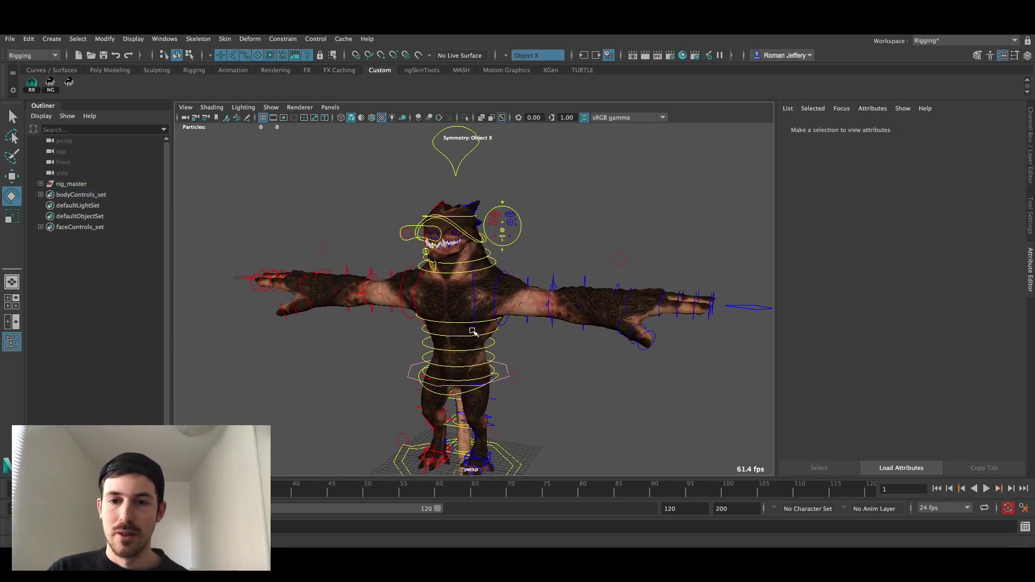
pyautogui.keyDown('alt'); pyautogui.moveTo(474, 323); pyautogui.dragTo(387, 239, button='middle'); pyautogui.keyUp('alt')
pyautogui.click(385, 232)
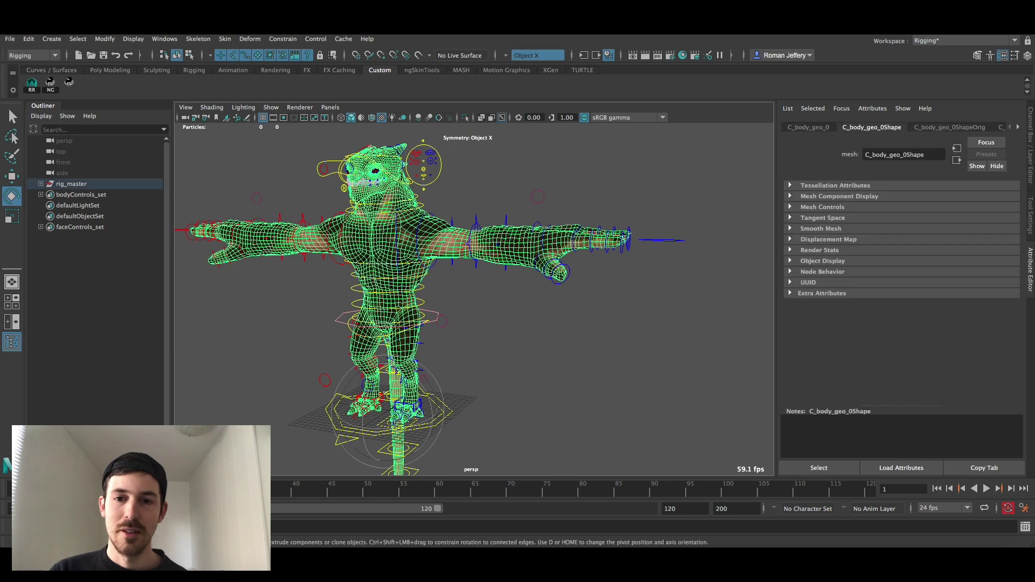
pyautogui.rightClick(383, 228)
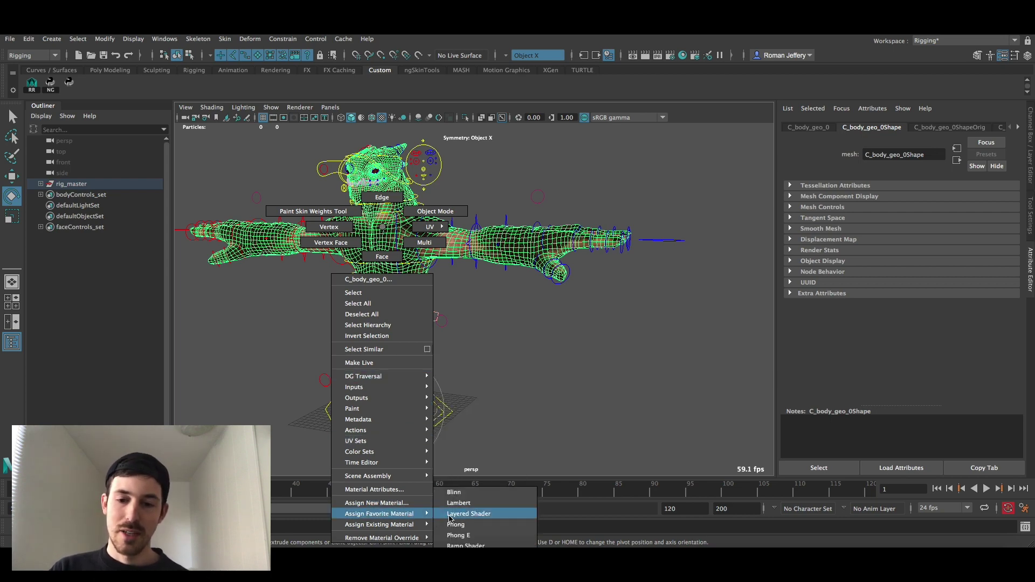
pyautogui.click(454, 491)
pyautogui.click(506, 325)
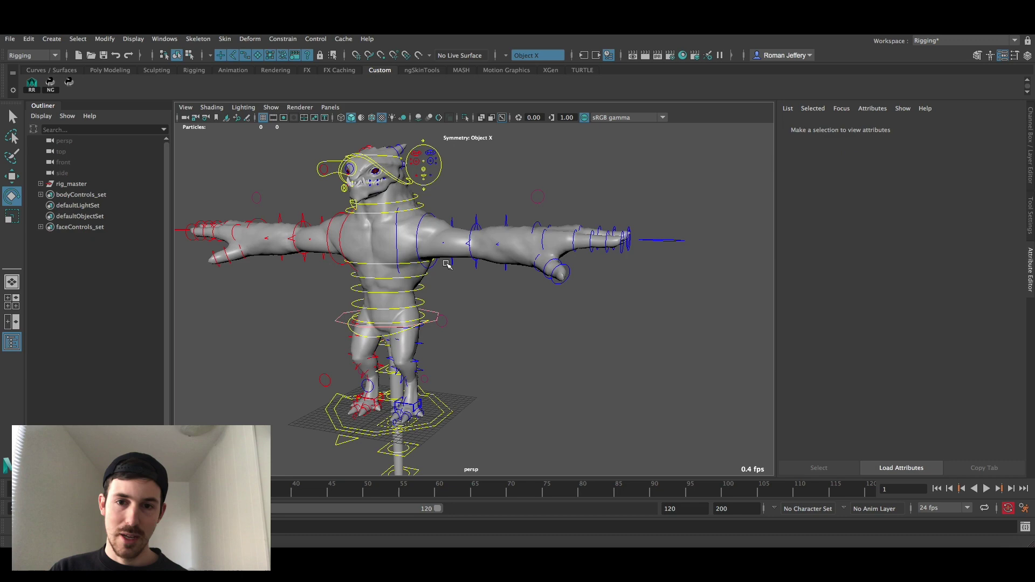
# Step: Connect a File texture node to the Color attribute of the body mesh's Blinn material
pyautogui.keyDown('alt'); pyautogui.moveTo(423, 240); pyautogui.dragTo(444, 263, button='middle'); pyautogui.keyUp('alt')
pyautogui.keyDown('alt'); pyautogui.moveTo(443, 263); pyautogui.dragTo(420, 259, button='right'); pyautogui.keyUp('alt')
pyautogui.click(421, 261)
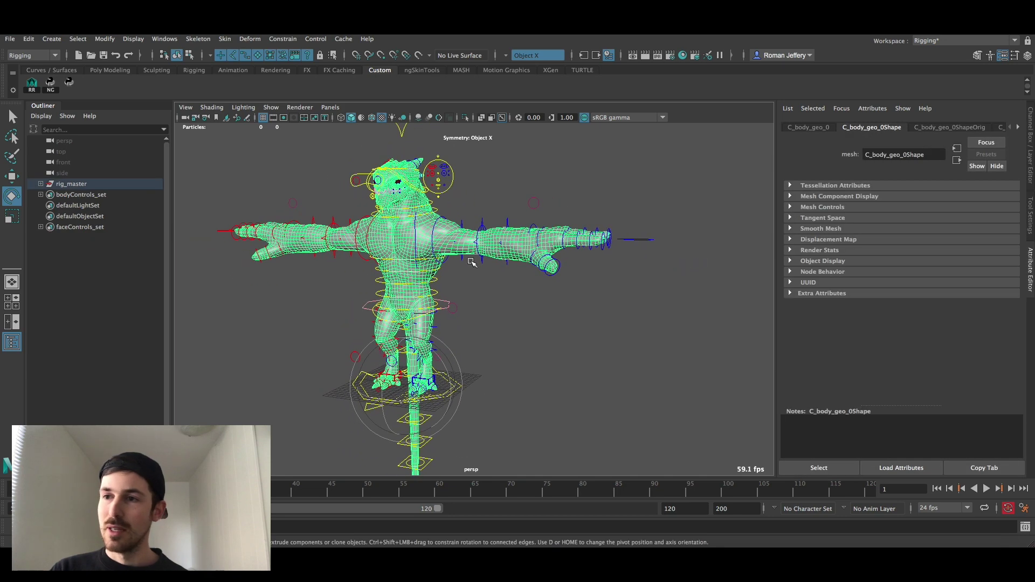
pyautogui.click(1016, 128)
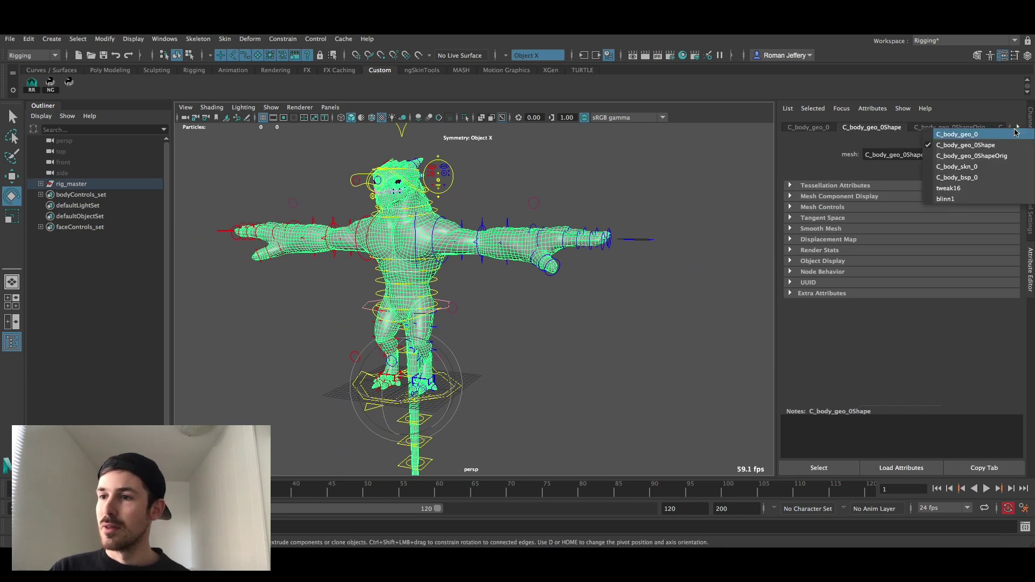
pyautogui.click(966, 199)
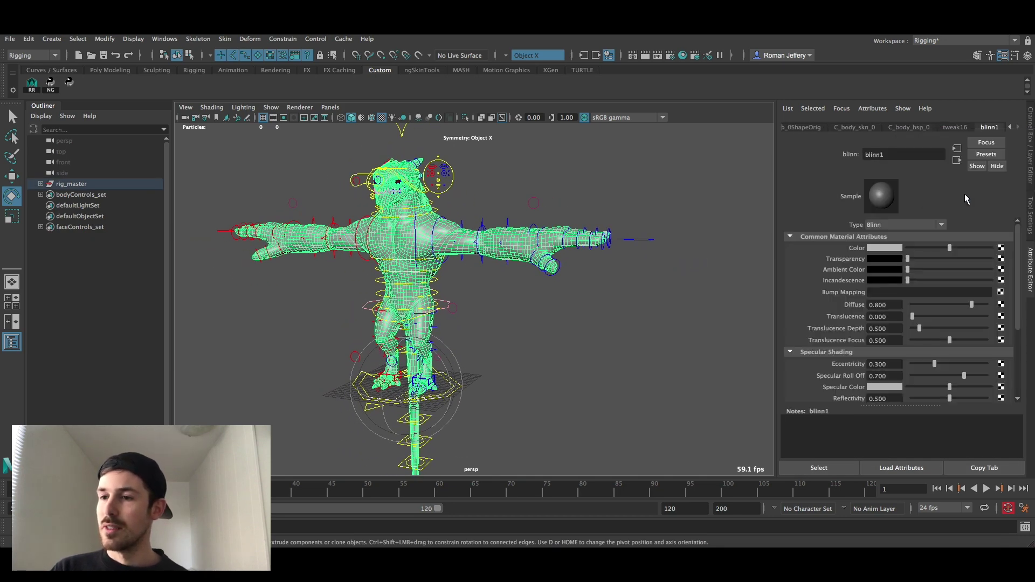
pyautogui.click(1001, 249)
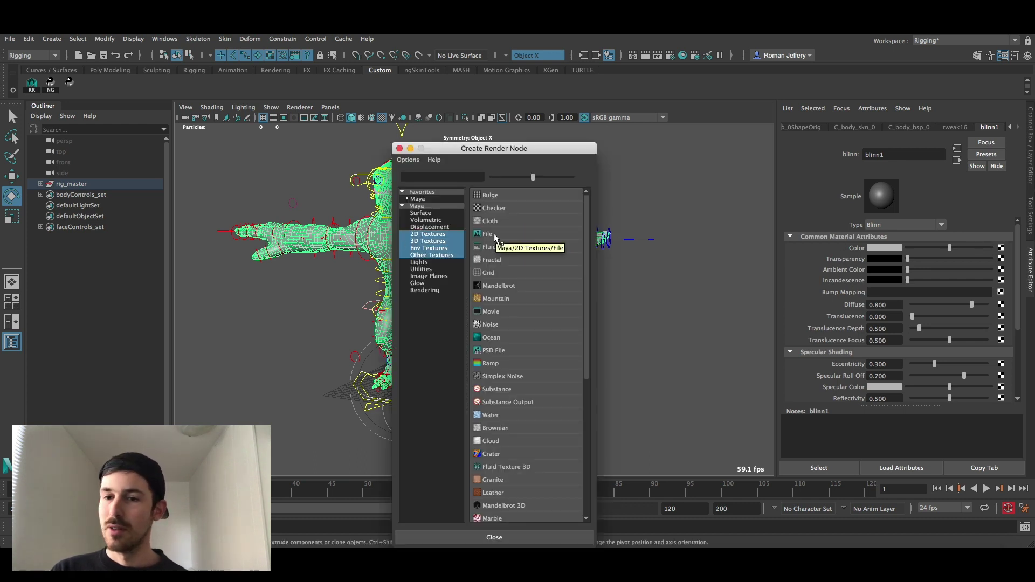
pyautogui.click(493, 233)
# Step: Load Liz_UV_01_SSS.1001.png from the Liz_Textures folder as the file texture's image
pyautogui.click(1004, 273)
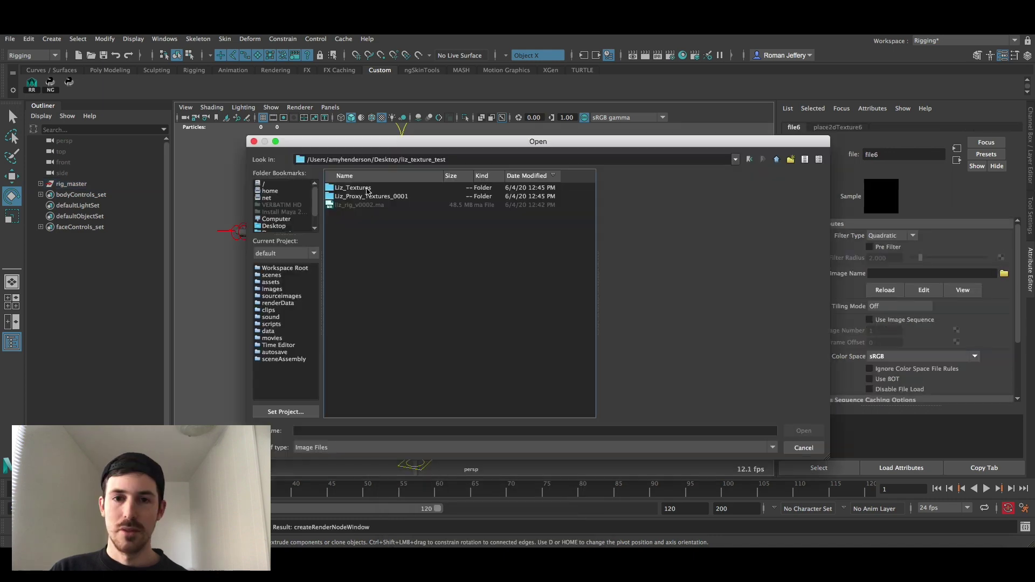
pyautogui.click(367, 188)
pyautogui.doubleClick(367, 189)
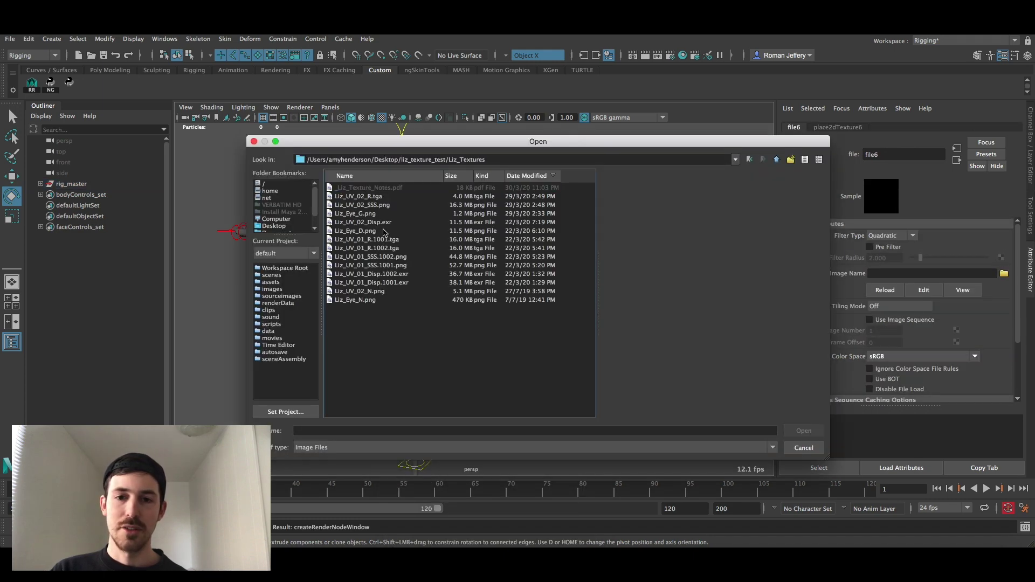
pyautogui.click(384, 257)
pyautogui.click(385, 266)
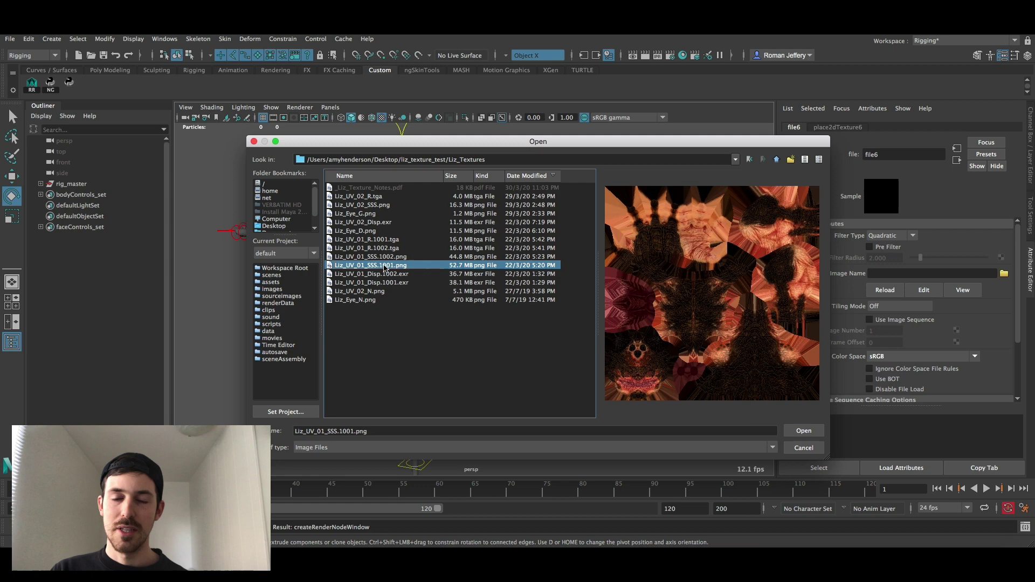
pyautogui.doubleClick(385, 266)
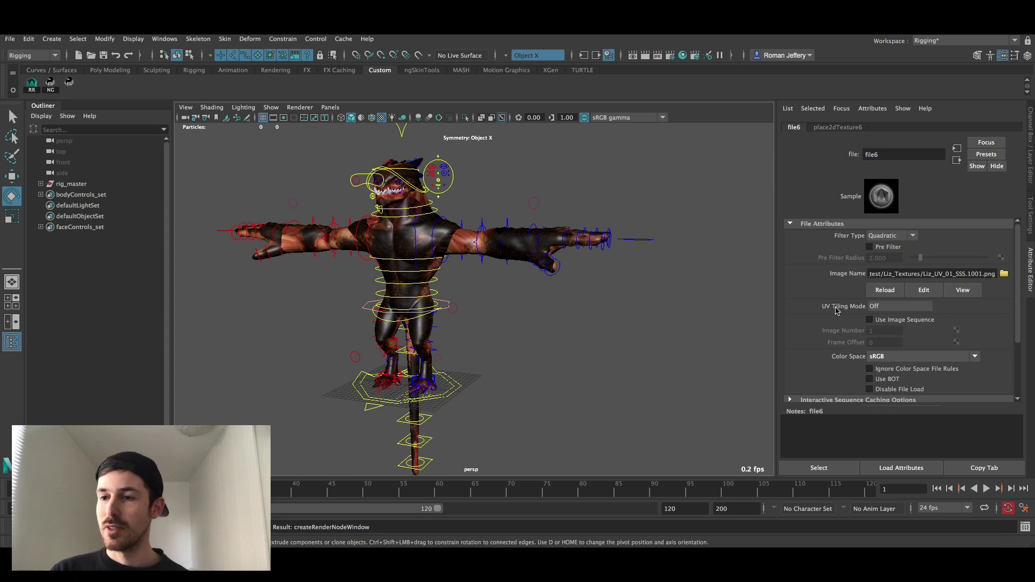
# Step: Set the texture's UV tiling mode to Explicit Tiles and add Liz_UV_01_SSS.1002.png as a second tile
pyautogui.click(882, 311)
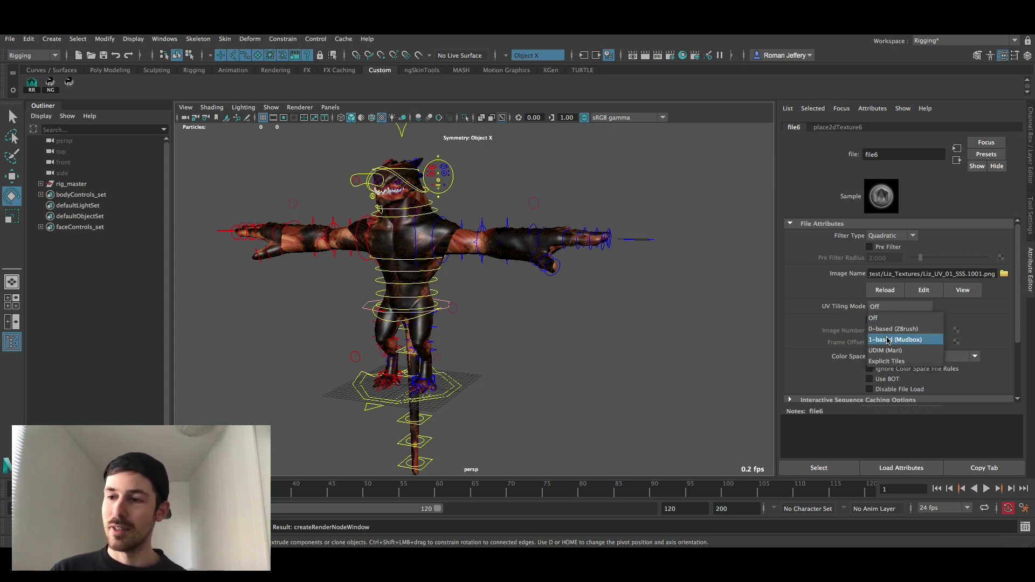
pyautogui.click(885, 361)
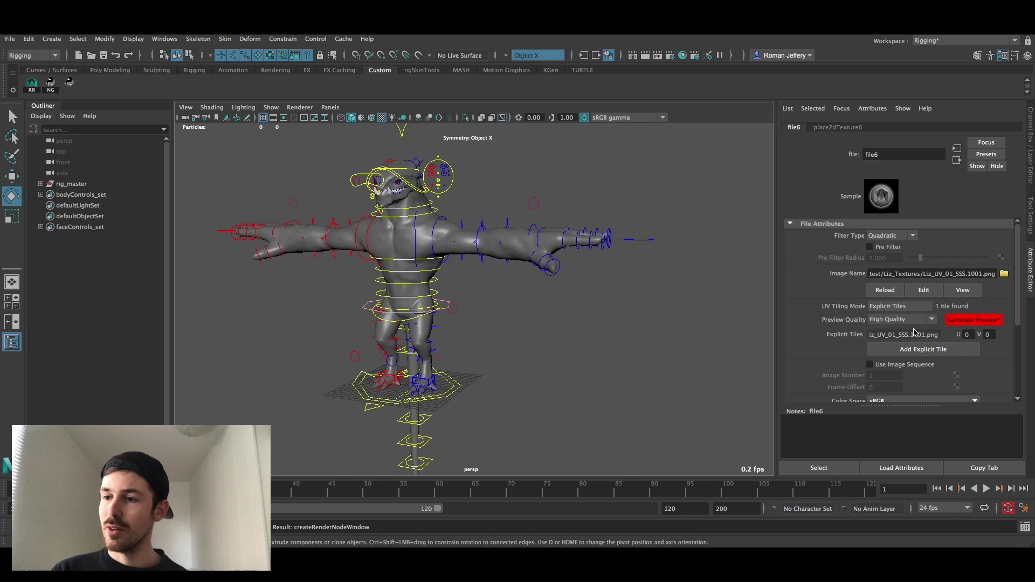
pyautogui.click(935, 350)
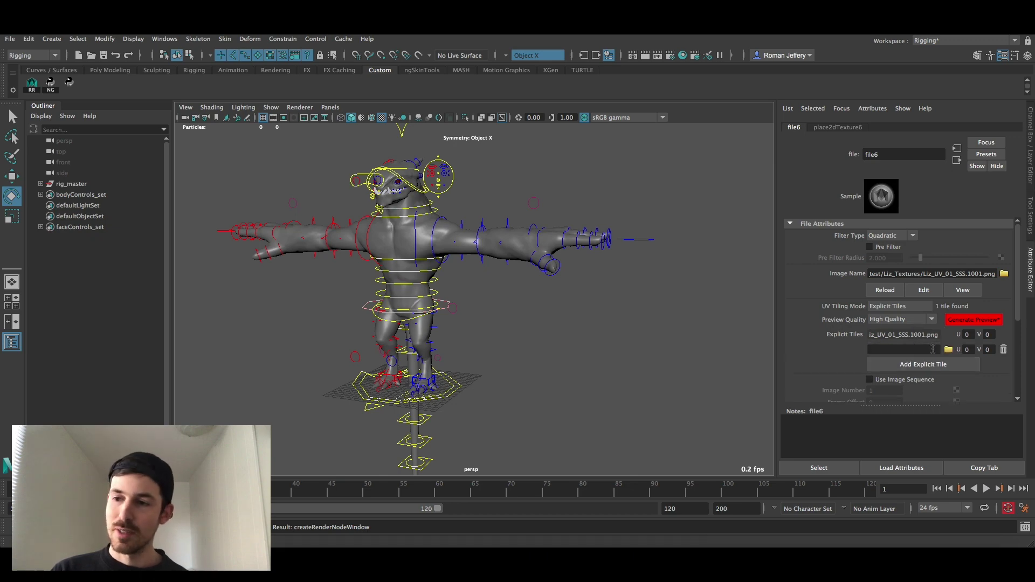
pyautogui.click(948, 350)
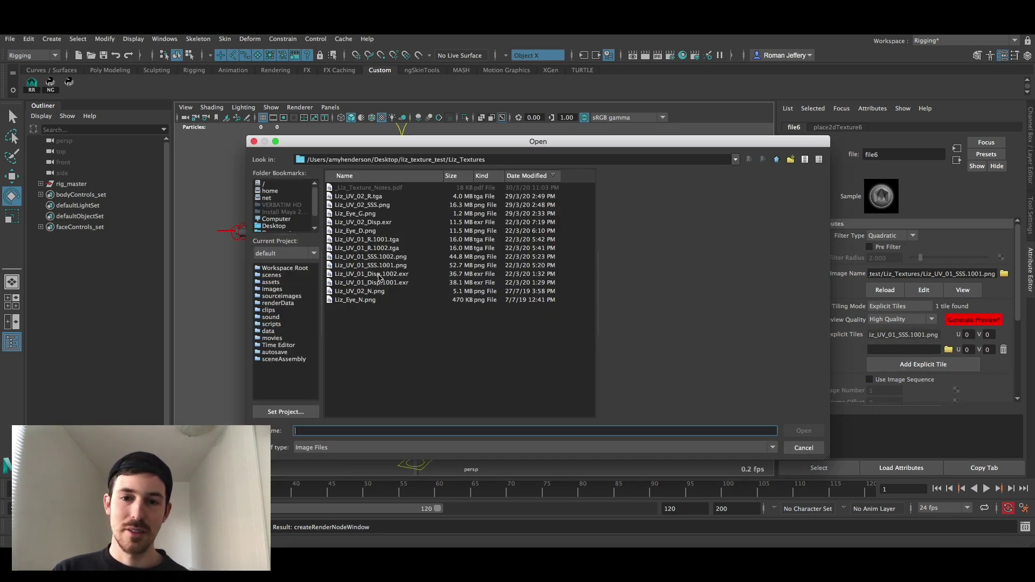
pyautogui.click(386, 258)
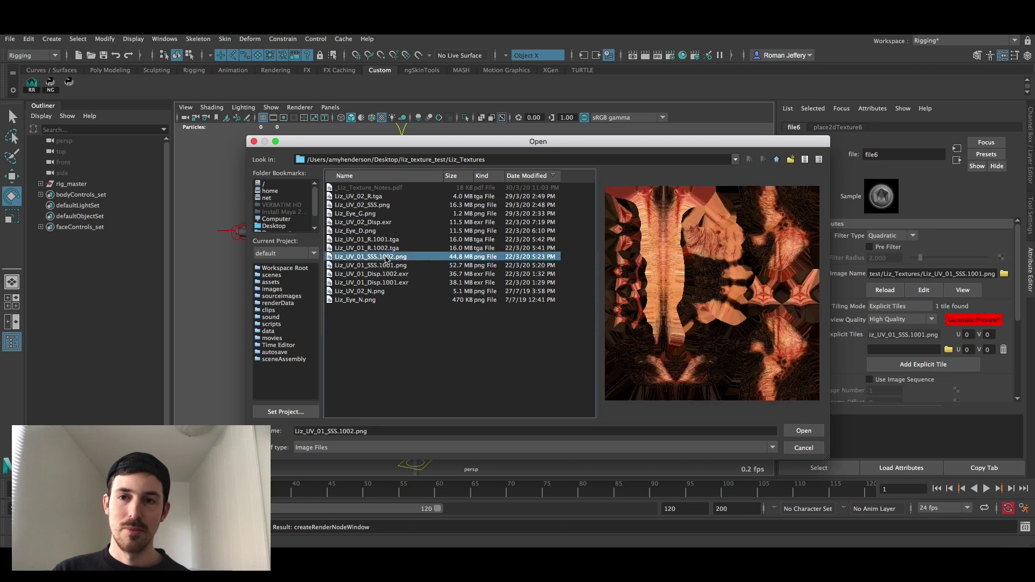
pyautogui.doubleClick(386, 257)
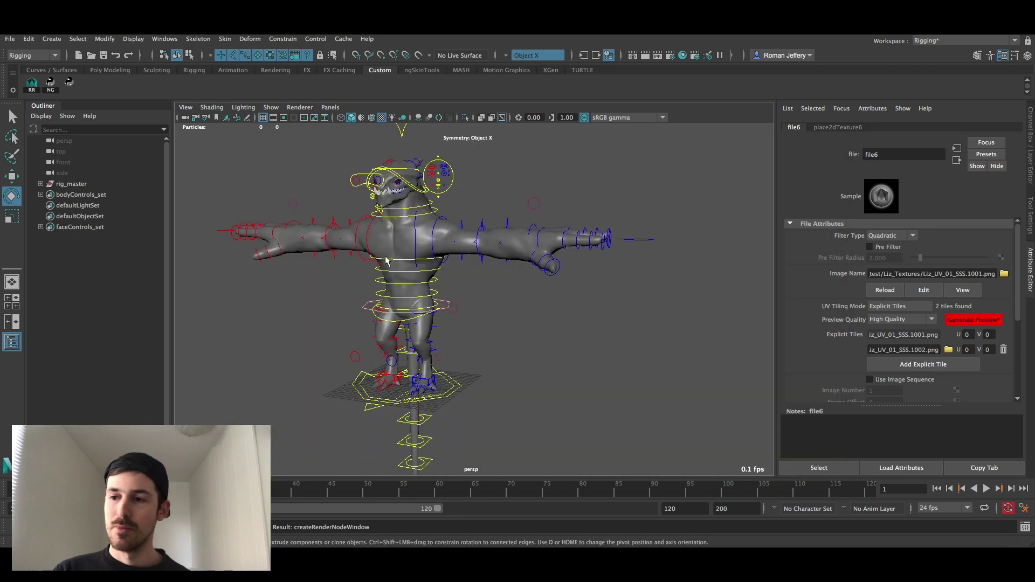
# Step: Generate the preview of the body texture's explicit tiles and deselect the mesh to check the result
pyautogui.click(967, 322)
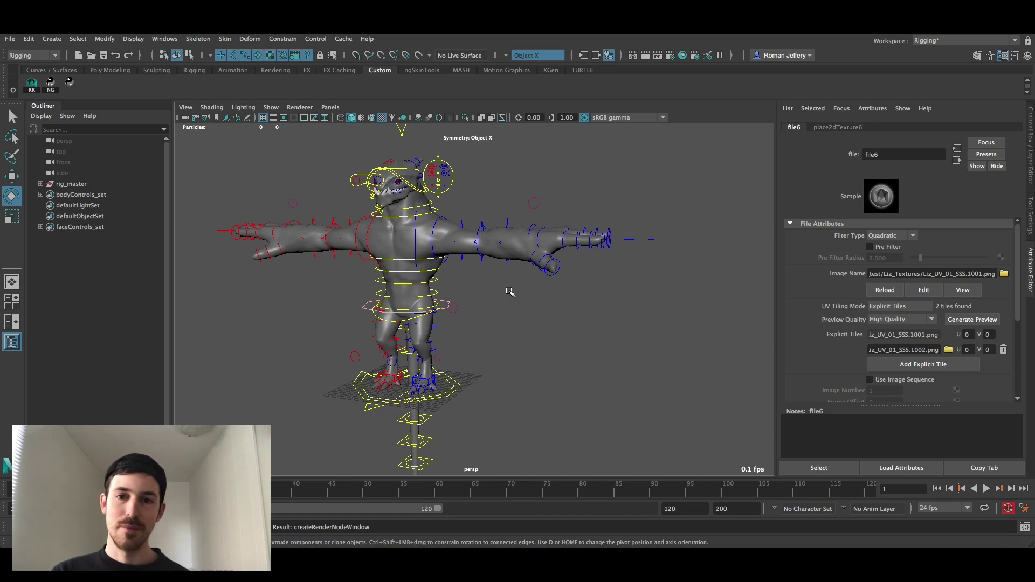
pyautogui.click(481, 287)
pyautogui.keyDown('alt'); pyautogui.moveTo(454, 270); pyautogui.dragTo(460, 287, button='middle'); pyautogui.keyUp('alt')
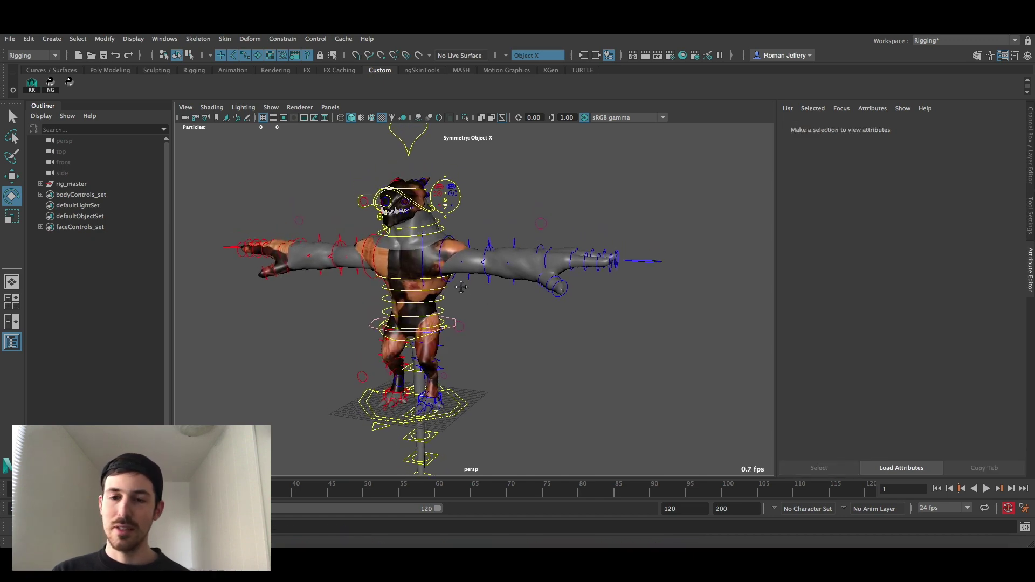
# Step: Set the U coordinate of the Liz_UV_01_SSS.1002.png tile to 1 in the body's color texture
pyautogui.click(414, 255)
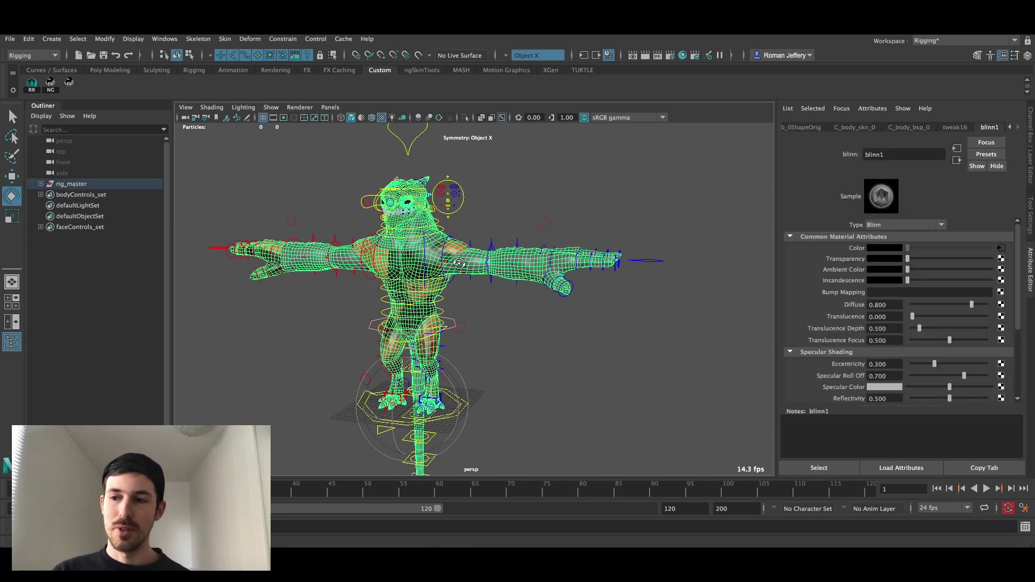
pyautogui.click(1000, 249)
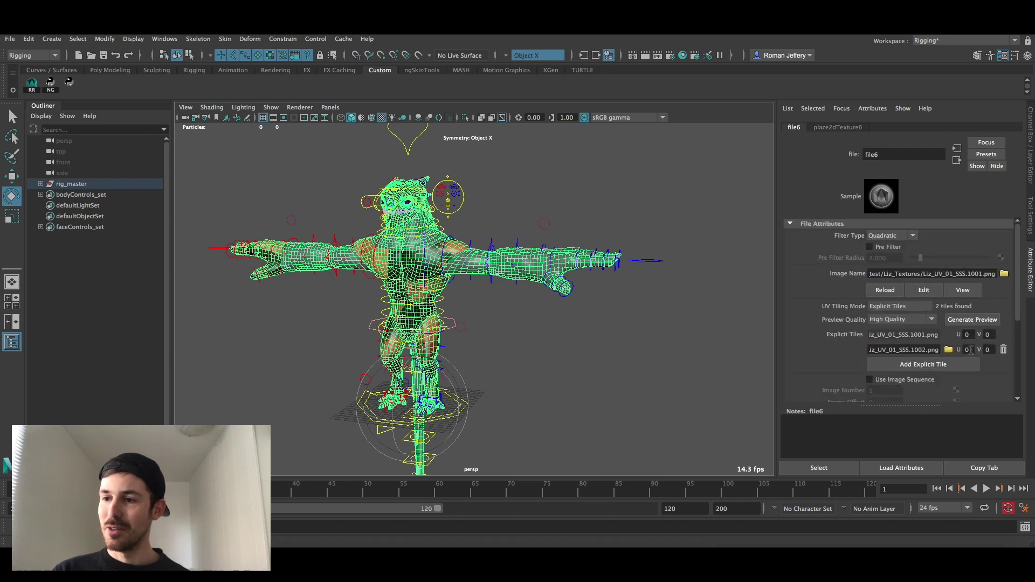
pyautogui.doubleClick(966, 350)
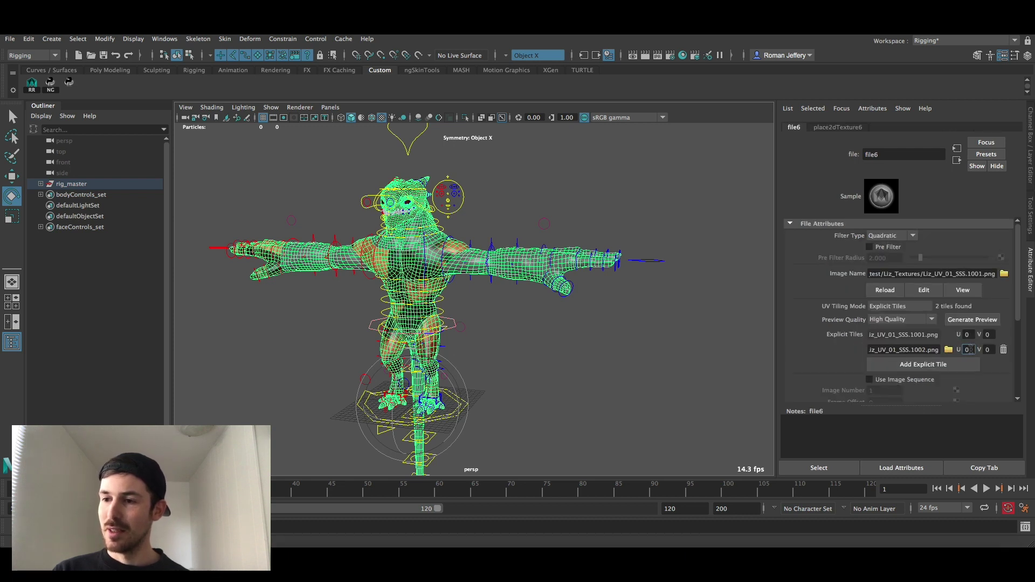
pyautogui.doubleClick(967, 351)
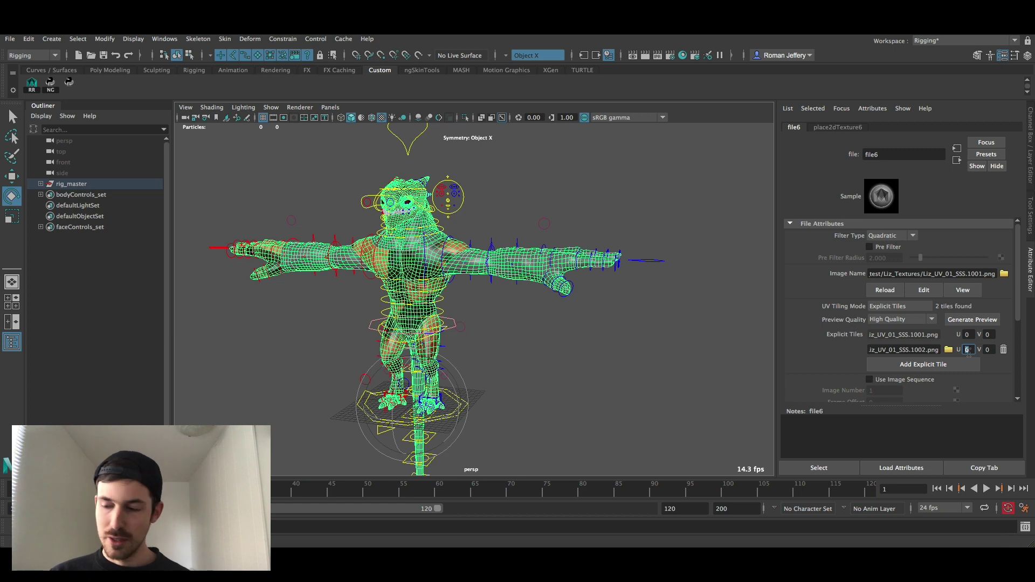
pyautogui.write('1')
pyautogui.press('Return')
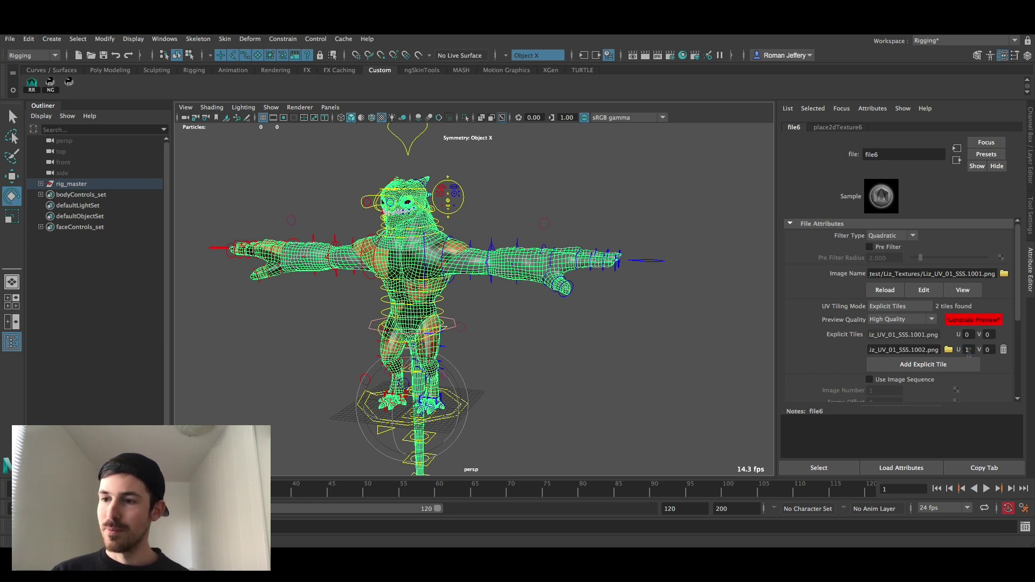
# Step: Regenerate the color texture's tile preview, deselect the body mesh and inspect the result from the front
pyautogui.click(978, 320)
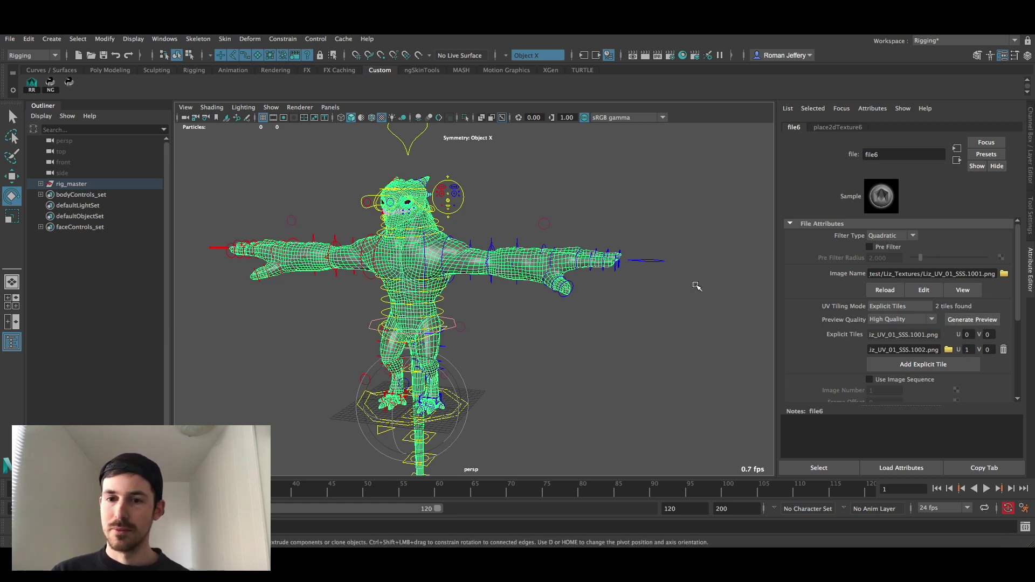
pyautogui.click(662, 296)
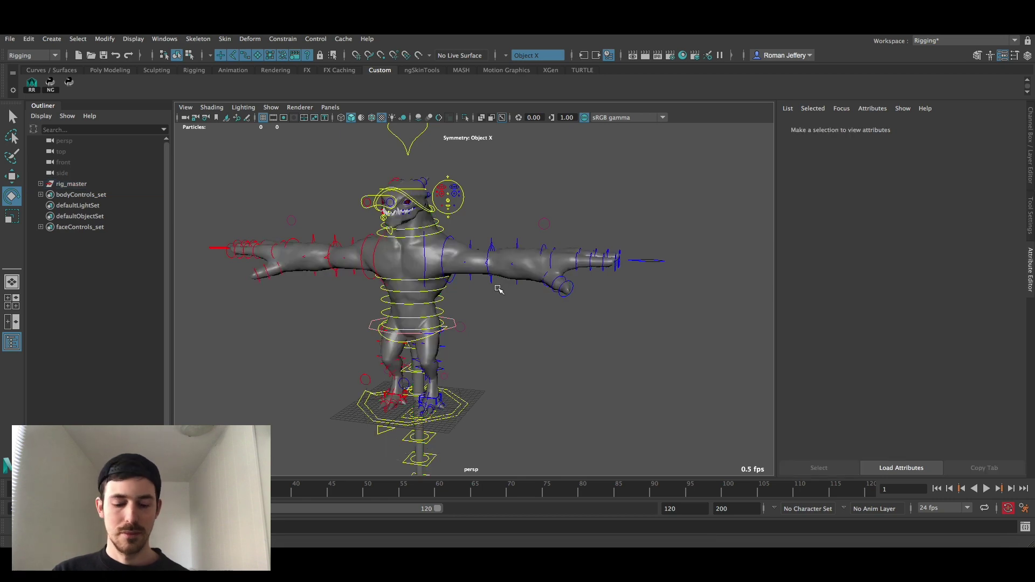
pyautogui.keyDown('alt'); pyautogui.moveTo(499, 289); pyautogui.dragTo(436, 333); pyautogui.keyUp('alt')
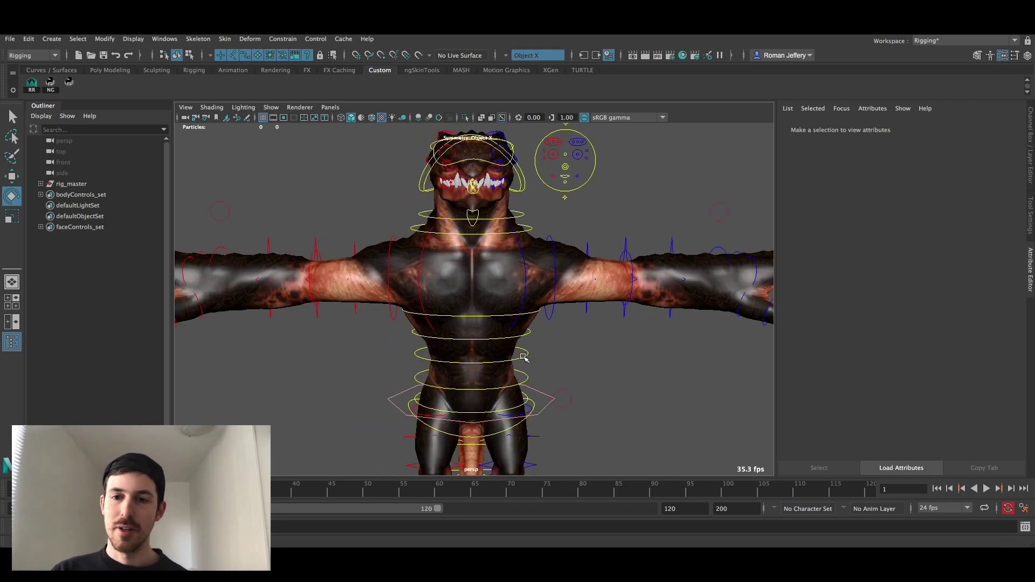
pyautogui.keyDown('alt'); pyautogui.moveTo(524, 358); pyautogui.dragTo(496, 335); pyautogui.keyUp('alt')
pyautogui.keyDown('alt'); pyautogui.moveTo(497, 335); pyautogui.dragTo(452, 282, button='right'); pyautogui.keyUp('alt')
# Step: Connect a File texture node to the Bump Mapping attribute of the body mesh's Blinn material
pyautogui.click(441, 263)
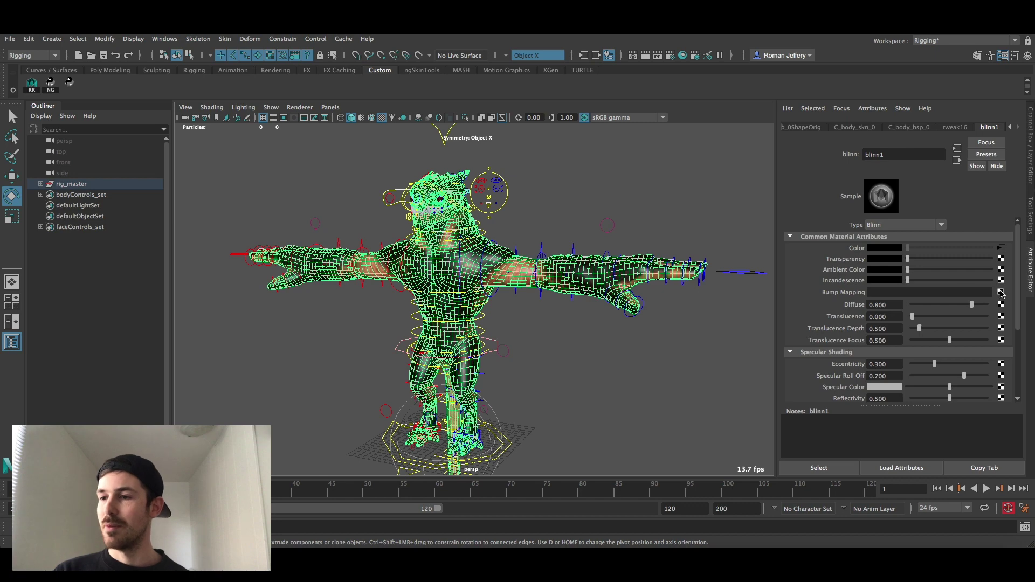
pyautogui.click(1000, 292)
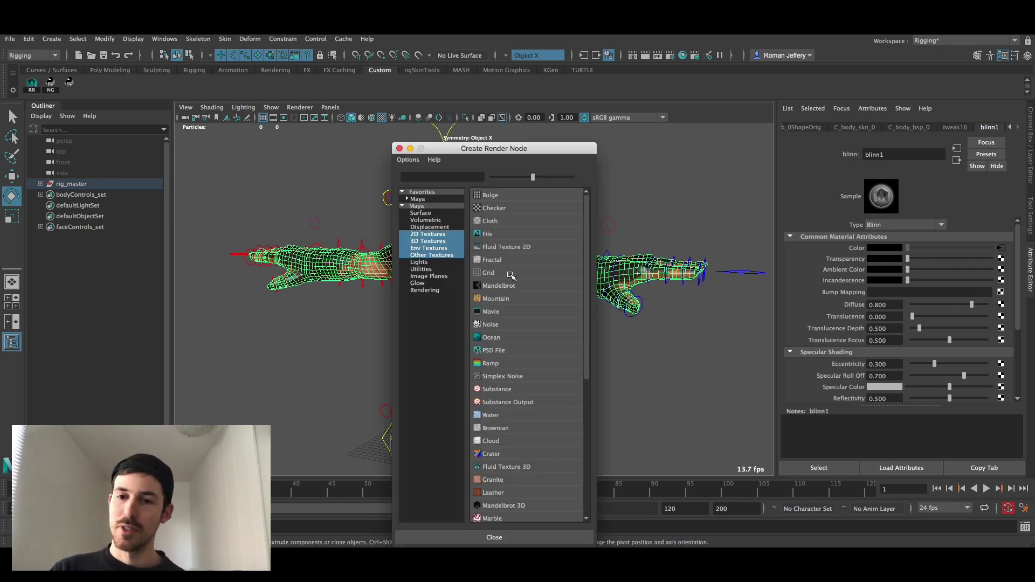
pyautogui.click(488, 234)
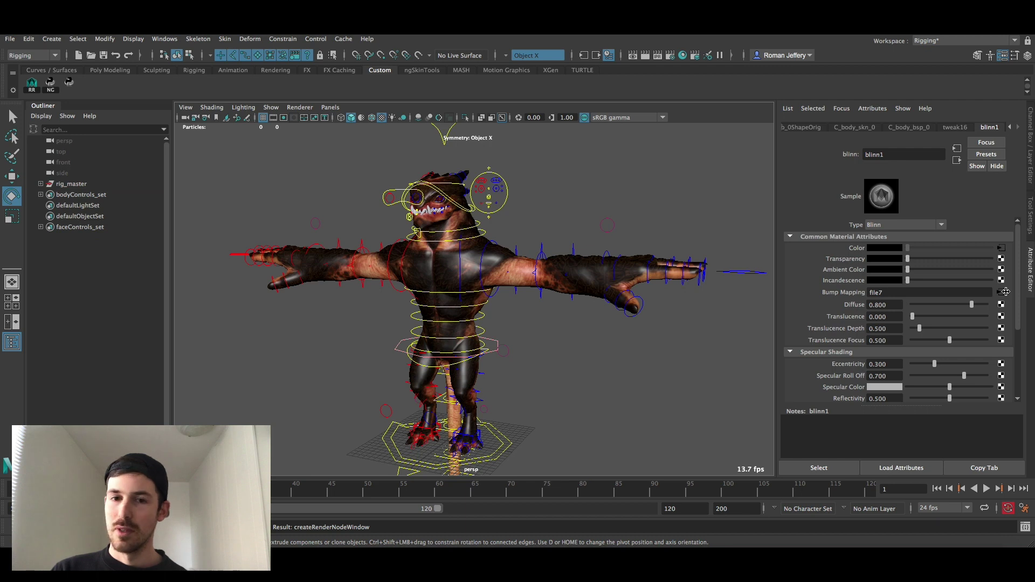
# Step: Load Liz_UV_01_Disp.1001.exr from the Liz_Textures folder as the bump file texture's image
pyautogui.click(1005, 291)
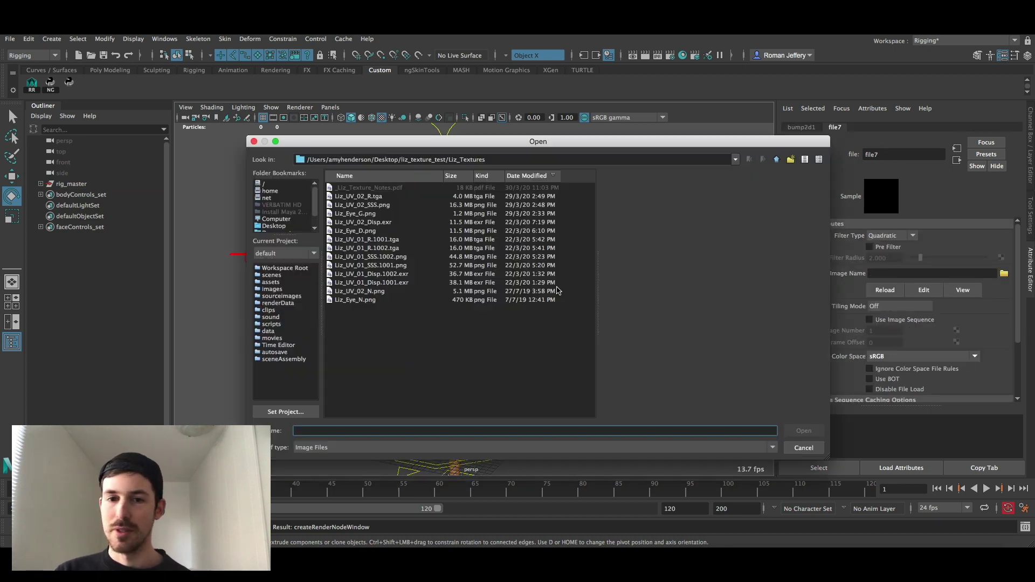
pyautogui.click(389, 283)
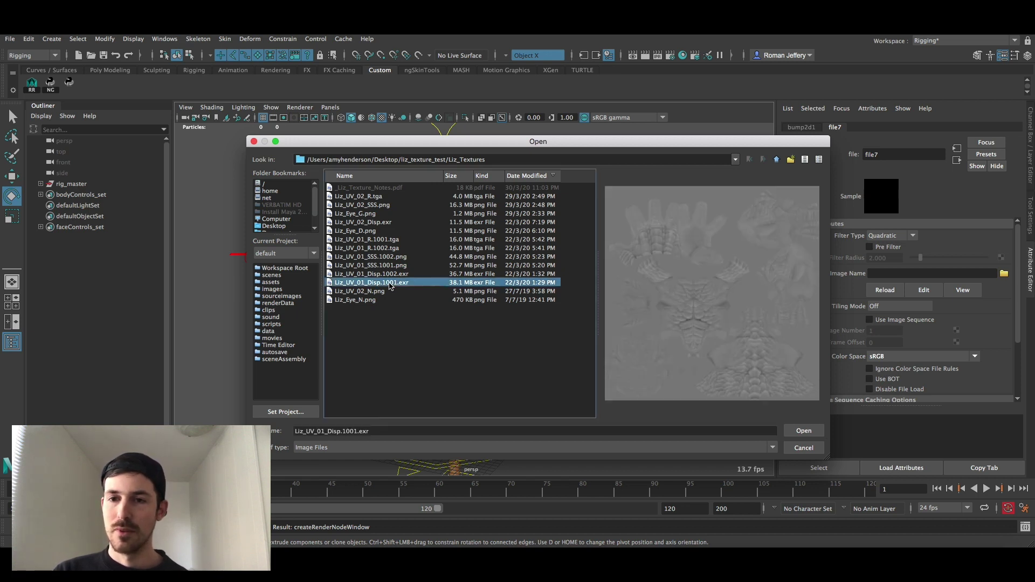
pyautogui.click(806, 431)
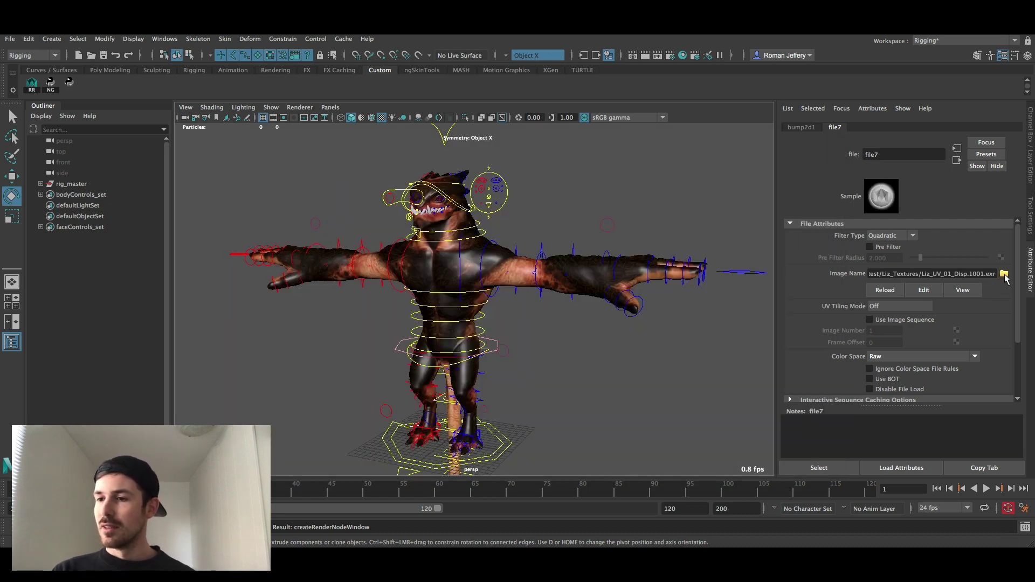
# Step: Set the bump texture's UV tiling mode to Explicit Tiles and add Liz_UV_01_Disp.1002.exr as a second tile
pyautogui.click(877, 306)
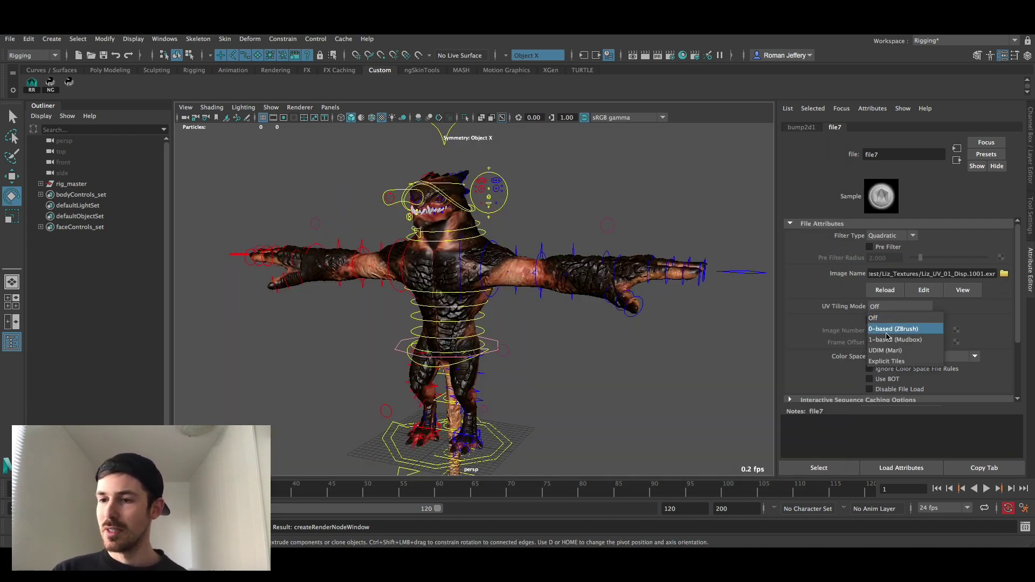
pyautogui.click(894, 362)
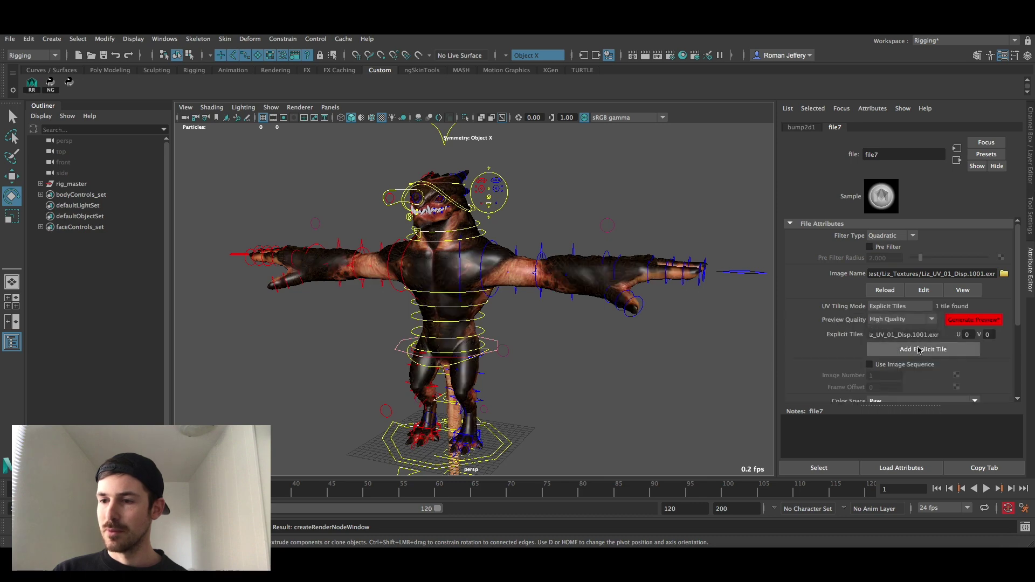
pyautogui.click(925, 352)
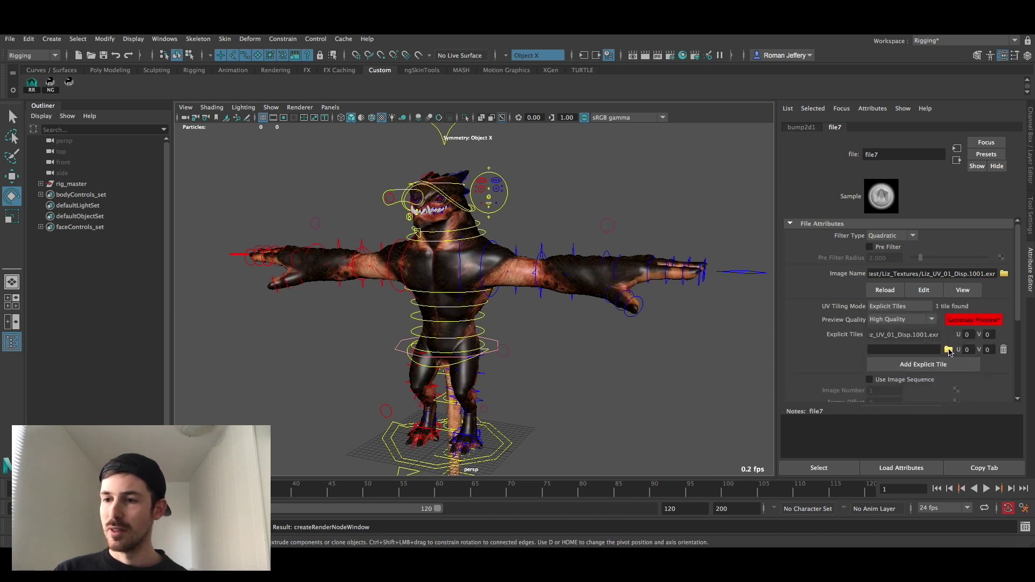
pyautogui.click(948, 350)
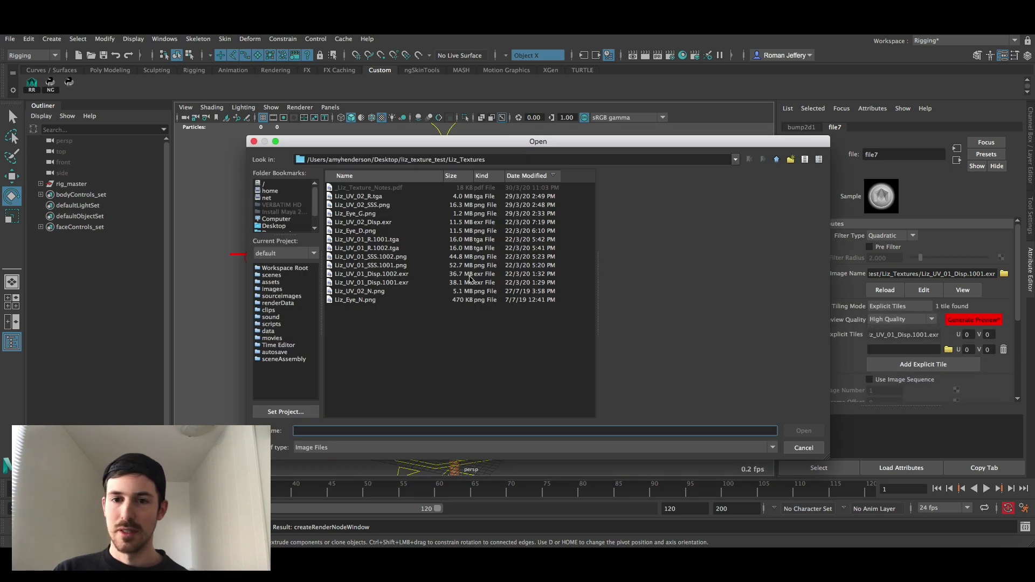
pyautogui.doubleClick(392, 274)
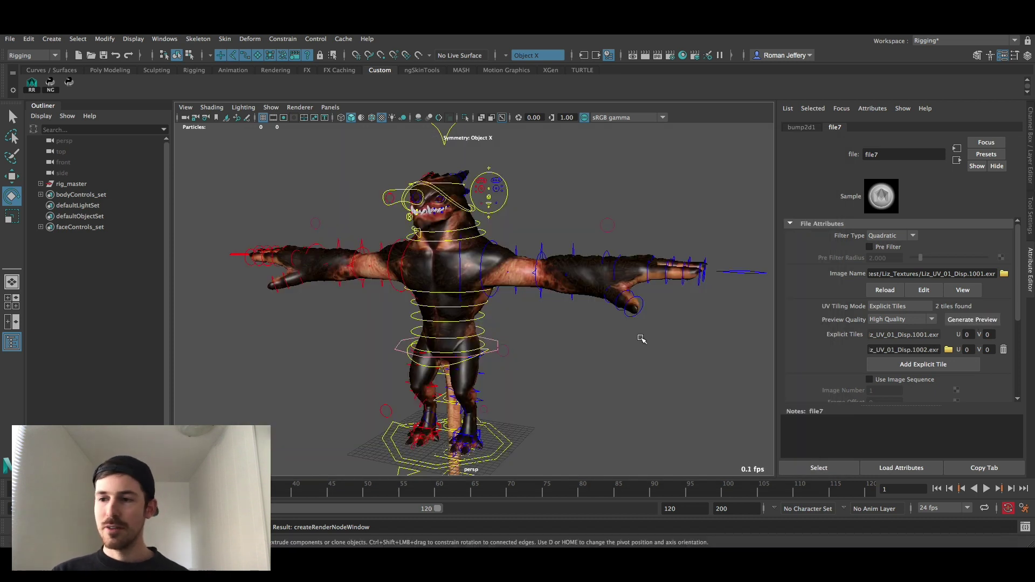
# Step: Set the second bump tile's U coordinate to 1, generate the preview and inspect the bump detail on the body
pyautogui.click(965, 349)
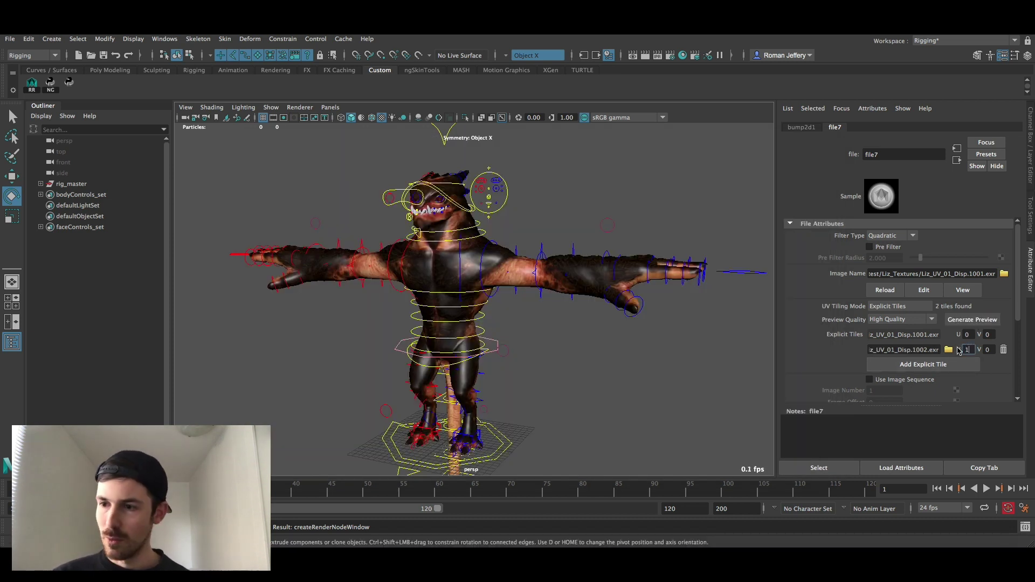
pyautogui.click(967, 319)
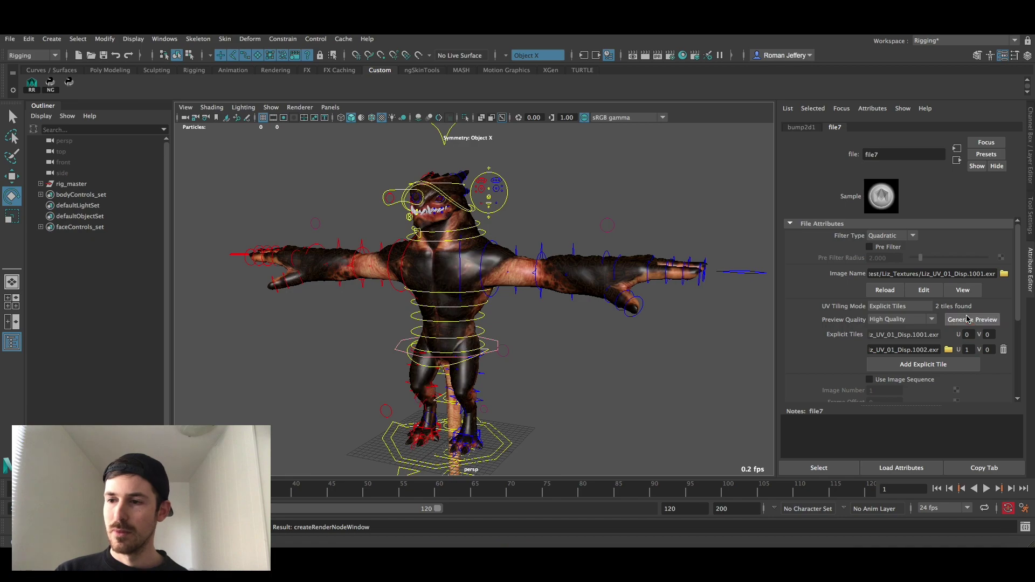
pyautogui.click(541, 242)
pyautogui.keyDown('alt'); pyautogui.moveTo(500, 239); pyautogui.dragTo(539, 313, button='right'); pyautogui.keyUp('alt')
pyautogui.keyDown('alt'); pyautogui.moveTo(539, 312); pyautogui.dragTo(526, 337); pyautogui.keyUp('alt')
pyautogui.keyDown('alt'); pyautogui.moveTo(448, 297); pyautogui.dragTo(474, 329, button='right'); pyautogui.keyUp('alt')
pyautogui.keyDown('alt'); pyautogui.moveTo(474, 328); pyautogui.dragTo(442, 279); pyautogui.keyUp('alt')
# Step: Connect a File texture node to the Specular Color attribute of the body mesh's Blinn material
pyautogui.click(473, 277)
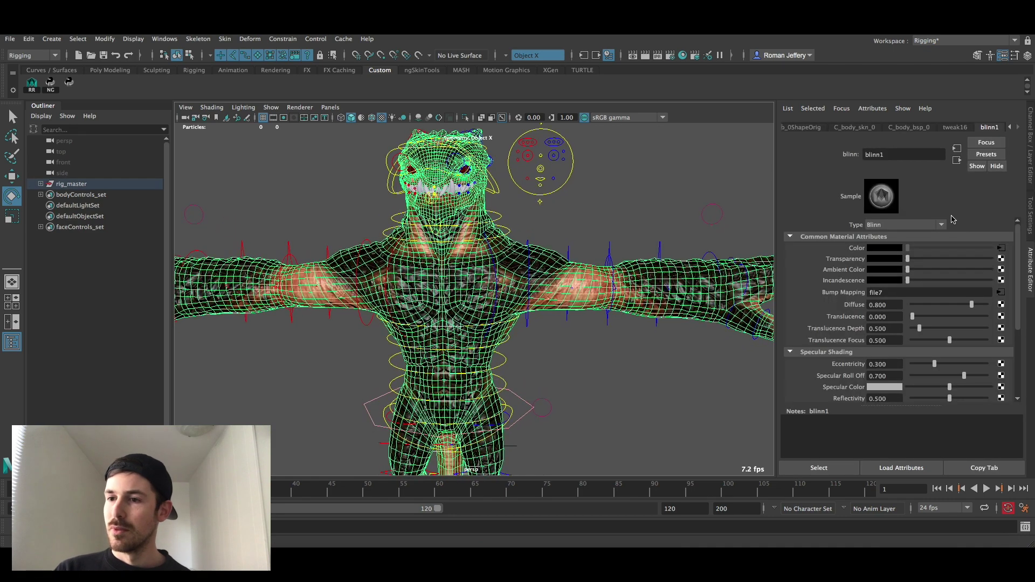
pyautogui.scroll(-3, 856, 312)
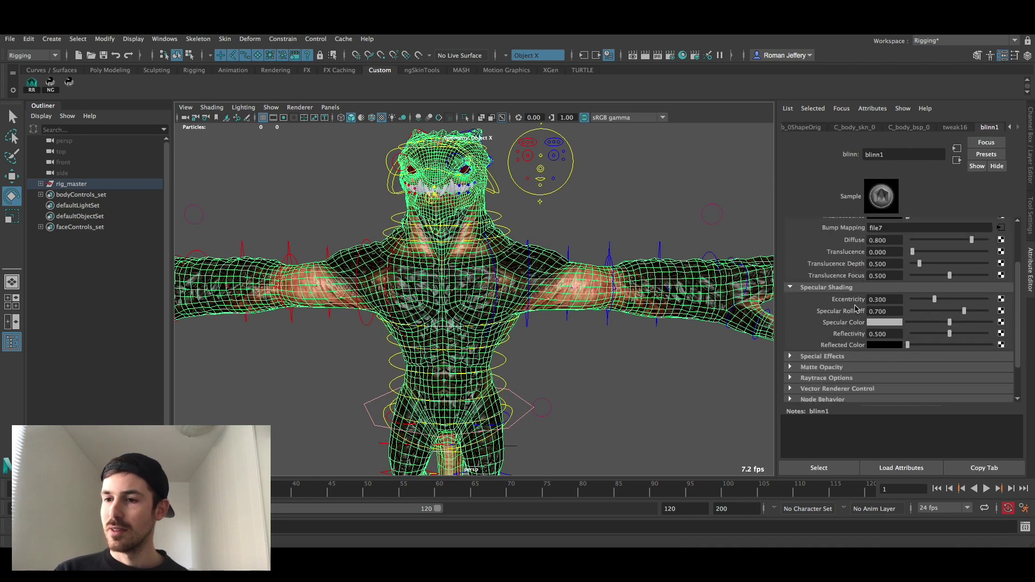
pyautogui.click(1001, 322)
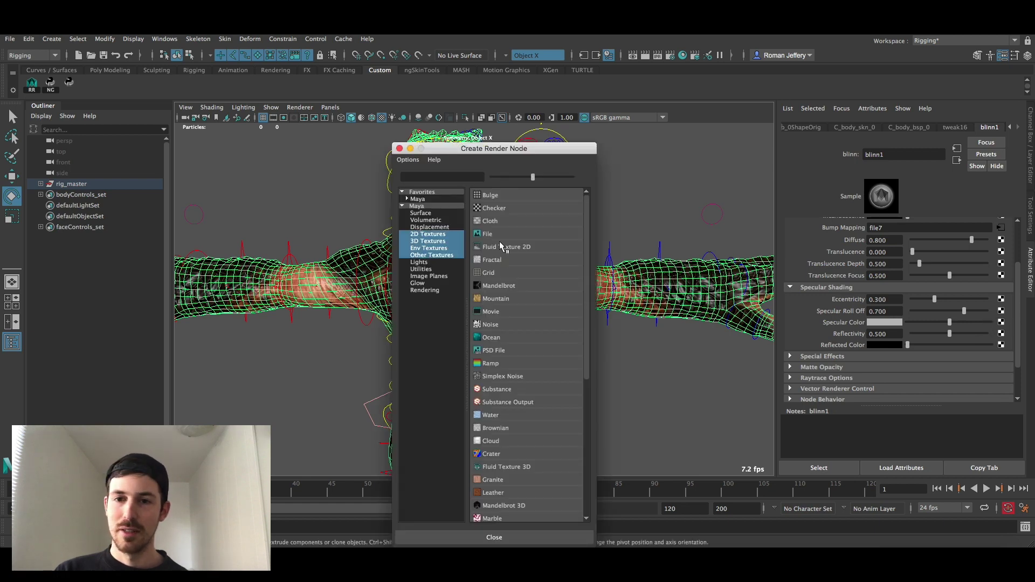
pyautogui.click(500, 237)
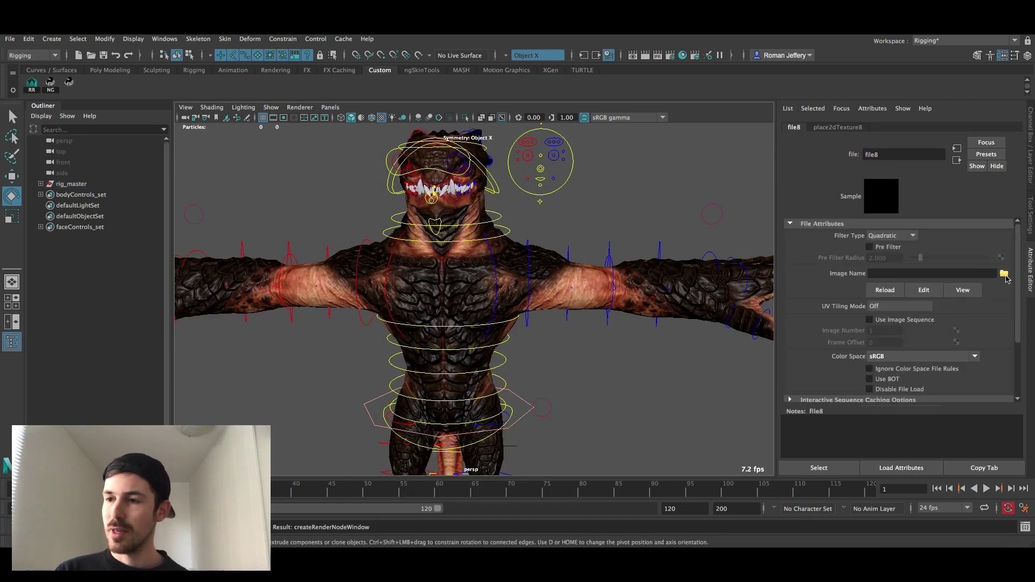
# Step: Load Liz_UV_01_R.1001.tga from the Liz_Textures folder as the specular color texture's image
pyautogui.click(1004, 273)
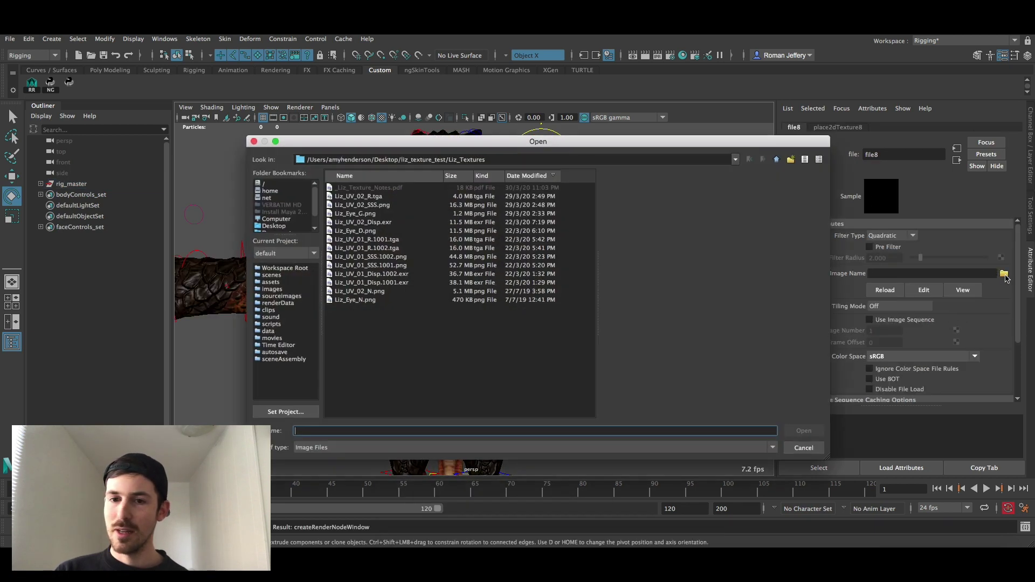
pyautogui.click(388, 241)
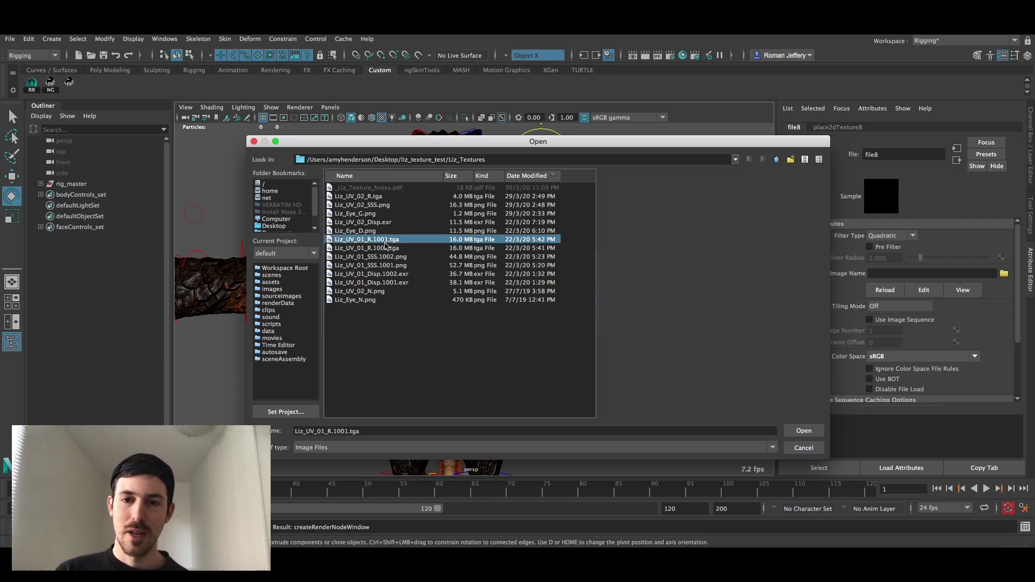
pyautogui.doubleClick(389, 243)
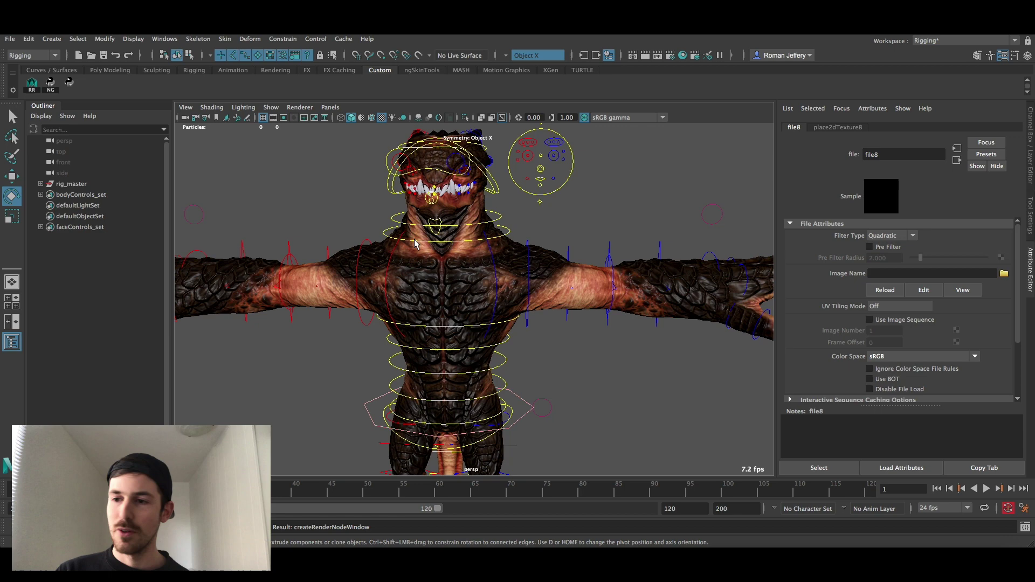
# Step: Add Liz_UV_01_R.1002.tga as a second tile of the specular texture in Explicit Tiles mode and generate the preview
pyautogui.click(912, 306)
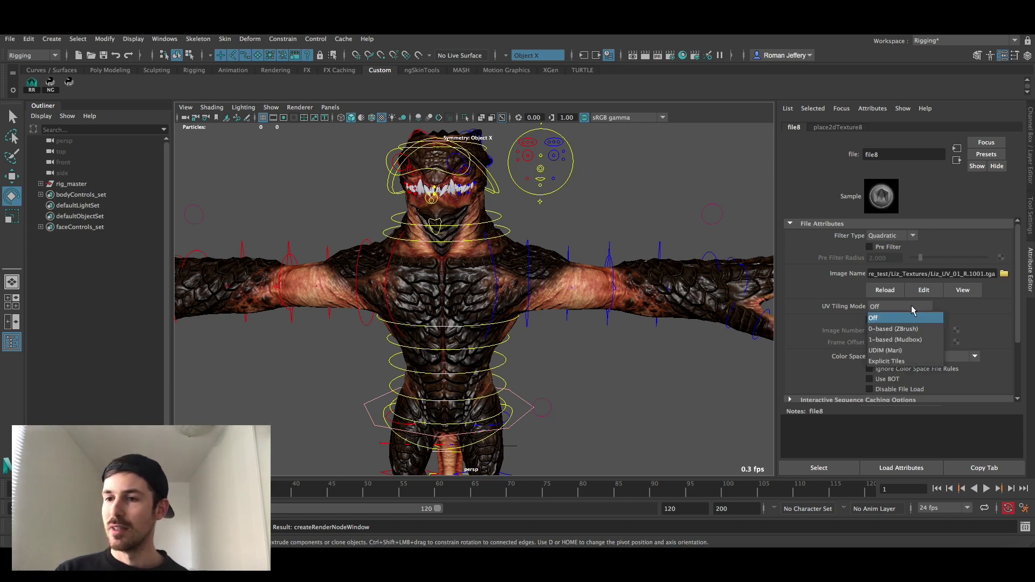
pyautogui.click(907, 361)
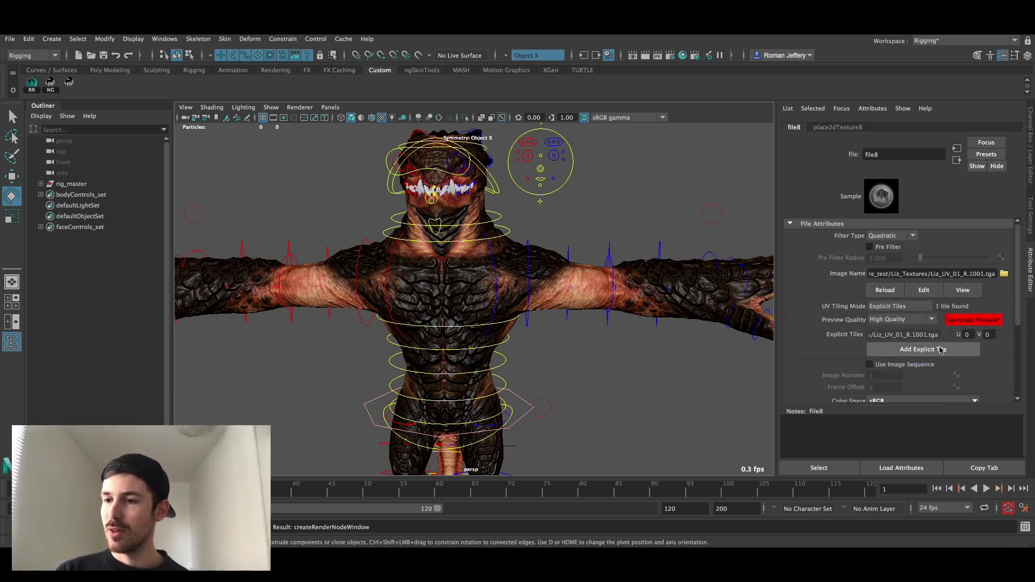
pyautogui.click(923, 349)
pyautogui.click(948, 349)
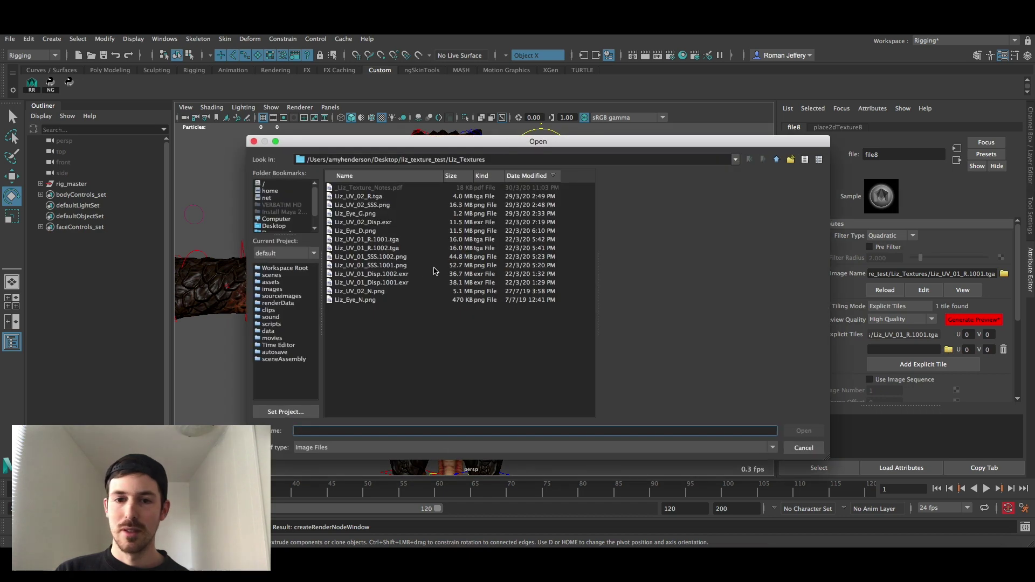
pyautogui.doubleClick(386, 248)
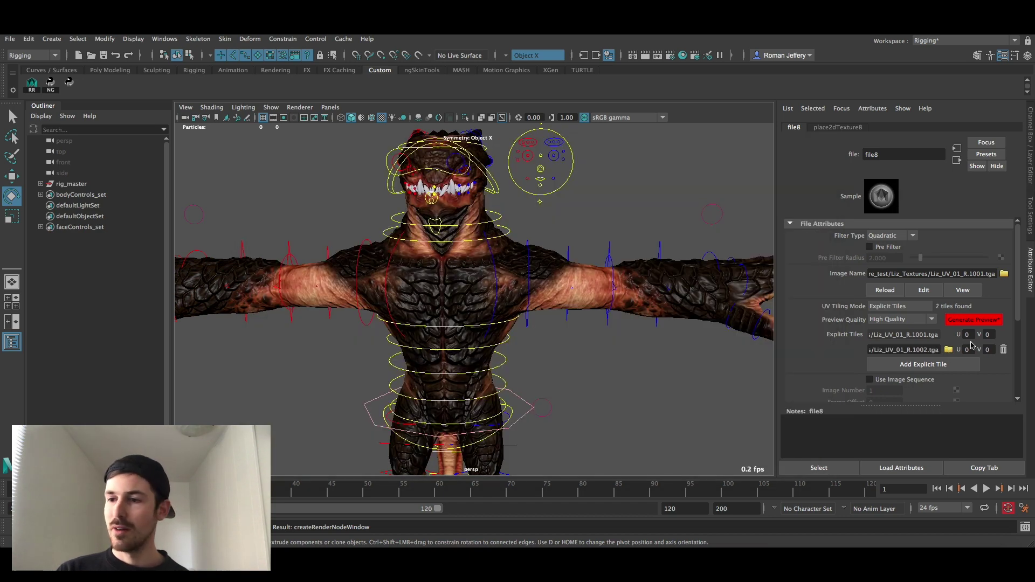
pyautogui.click(978, 320)
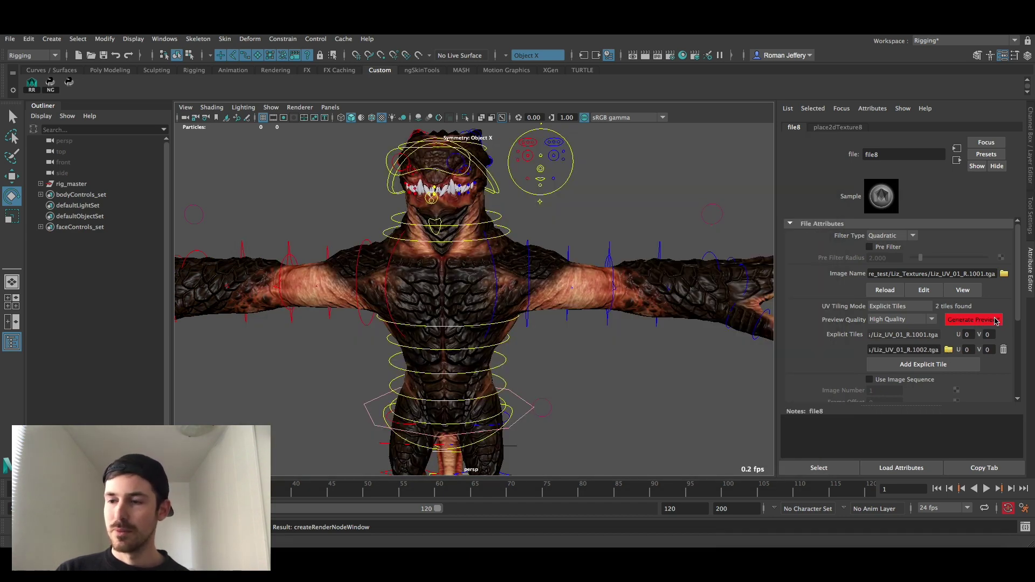
# Step: Hide the NURBS curves in the viewport to view the textured lizard without its rig controls
pyautogui.keyDown('alt'); pyautogui.moveTo(589, 362); pyautogui.dragTo(565, 364); pyautogui.keyUp('alt')
pyautogui.keyDown('alt'); pyautogui.moveTo(566, 365); pyautogui.dragTo(517, 232, button='right'); pyautogui.keyUp('alt')
pyautogui.keyDown('alt'); pyautogui.moveTo(518, 231); pyautogui.dragTo(545, 355); pyautogui.keyUp('alt')
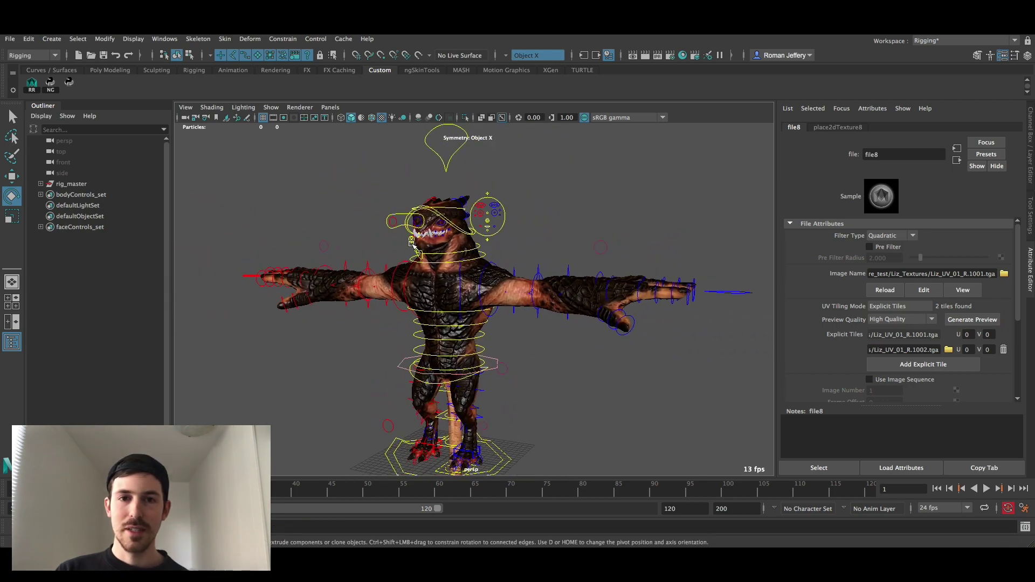
pyautogui.click(271, 107)
pyautogui.click(294, 130)
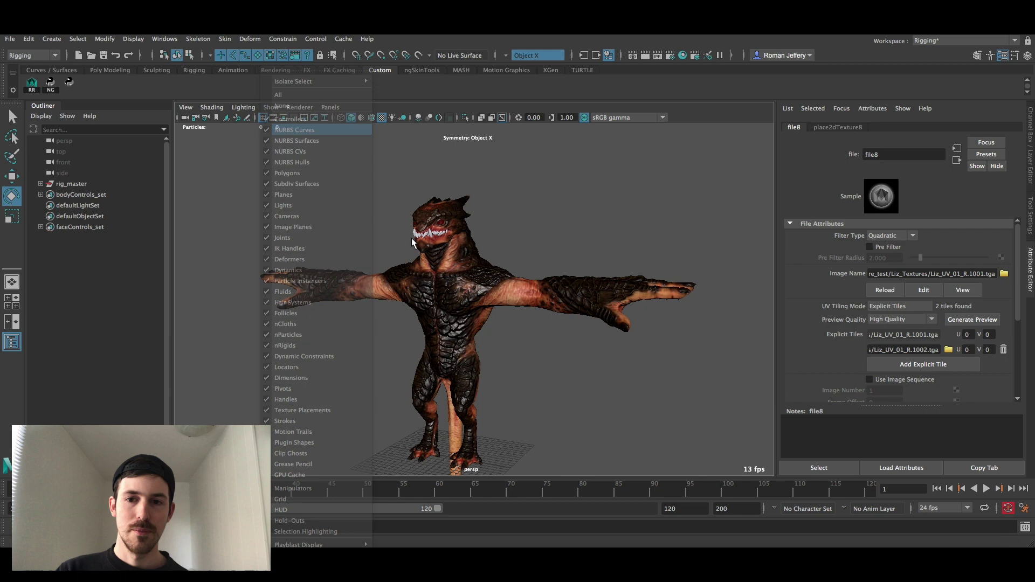
pyautogui.keyDown('alt'); pyautogui.moveTo(411, 243); pyautogui.dragTo(539, 326); pyautogui.keyUp('alt')
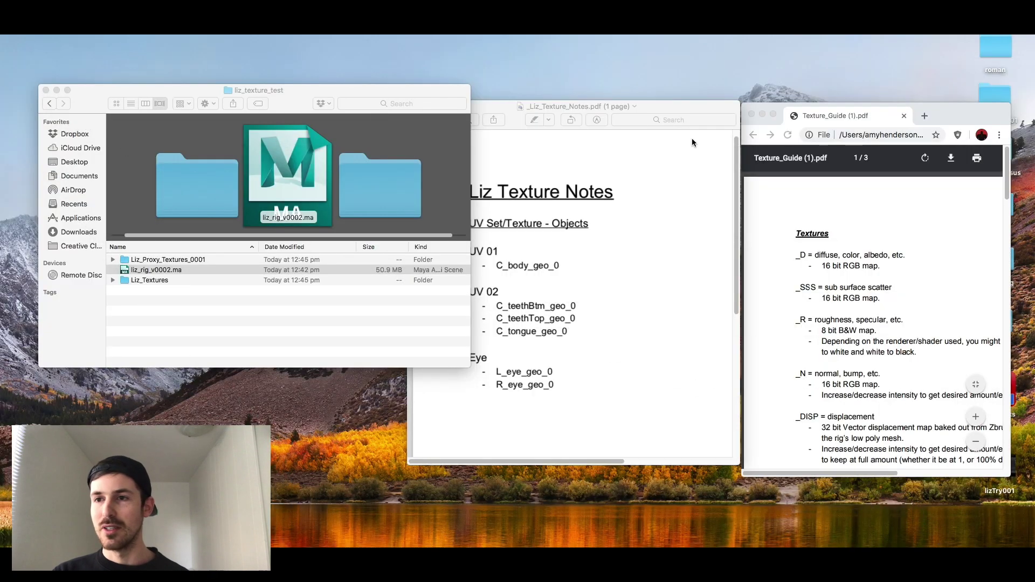
# Step: Switch from Maya to the desktop windows and bring _Liz_Texture_Notes.pdf forward to check which objects belong to each UV set
pyautogui.moveTo(269, 96); pyautogui.dragTo(261, 80)
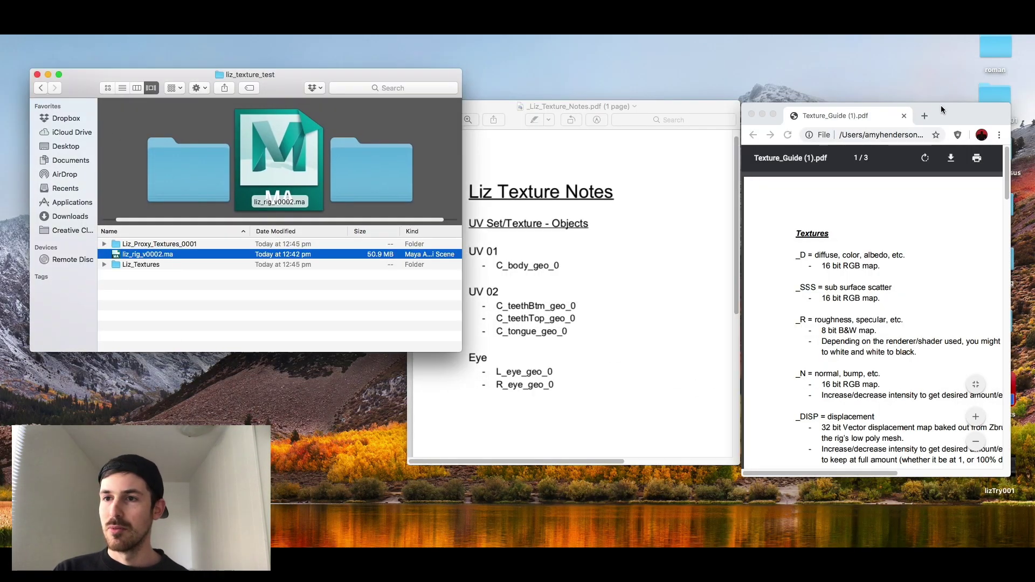
pyautogui.click(945, 104)
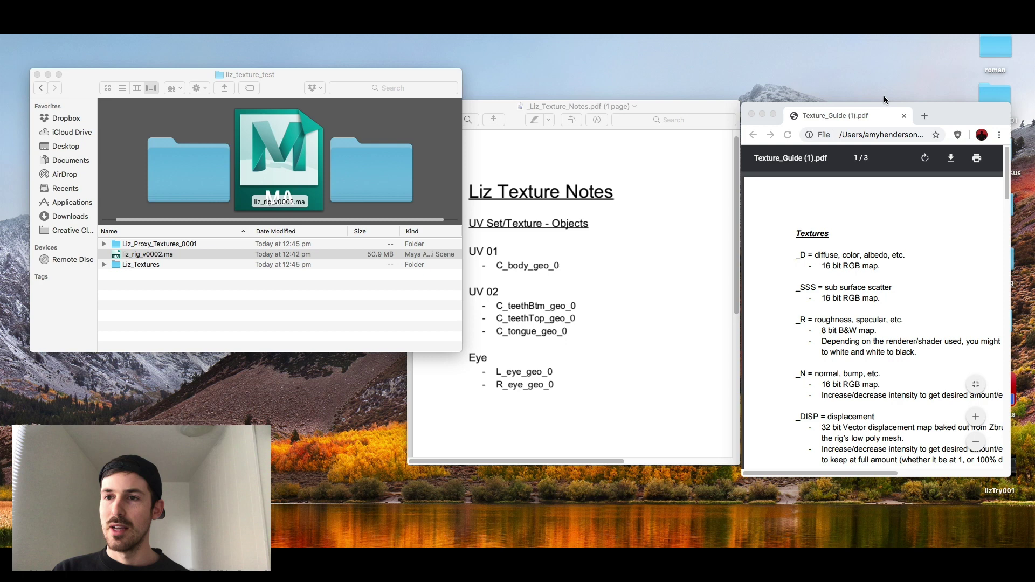
pyautogui.moveTo(699, 107); pyautogui.dragTo(700, 105)
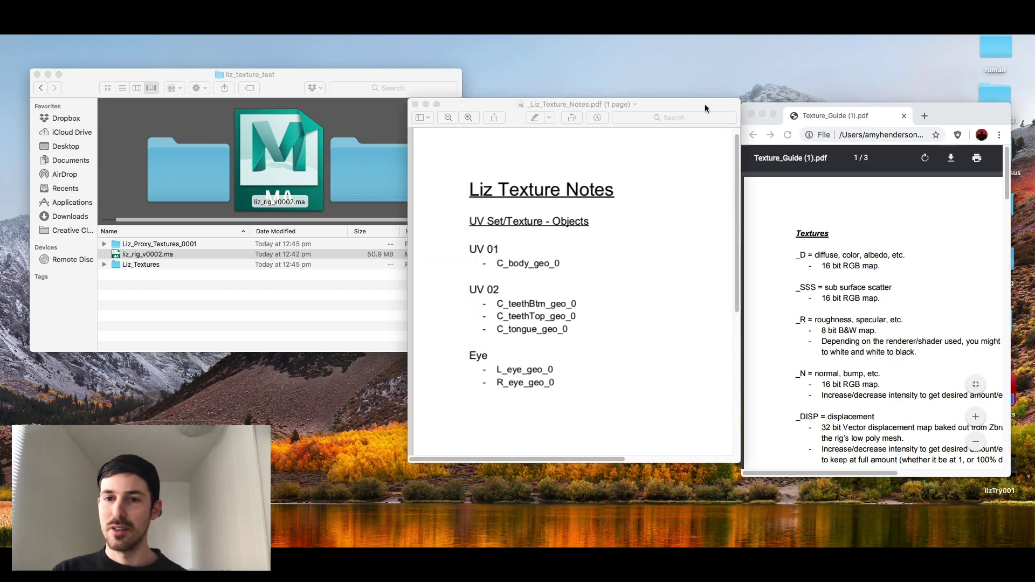
pyautogui.click(554, 238)
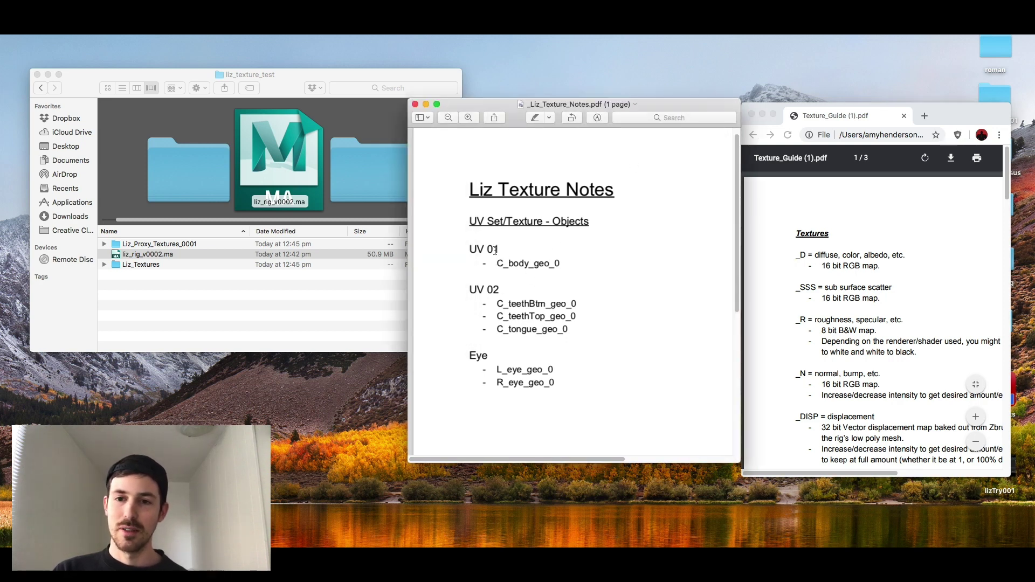
pyautogui.moveTo(710, 106); pyautogui.dragTo(712, 98)
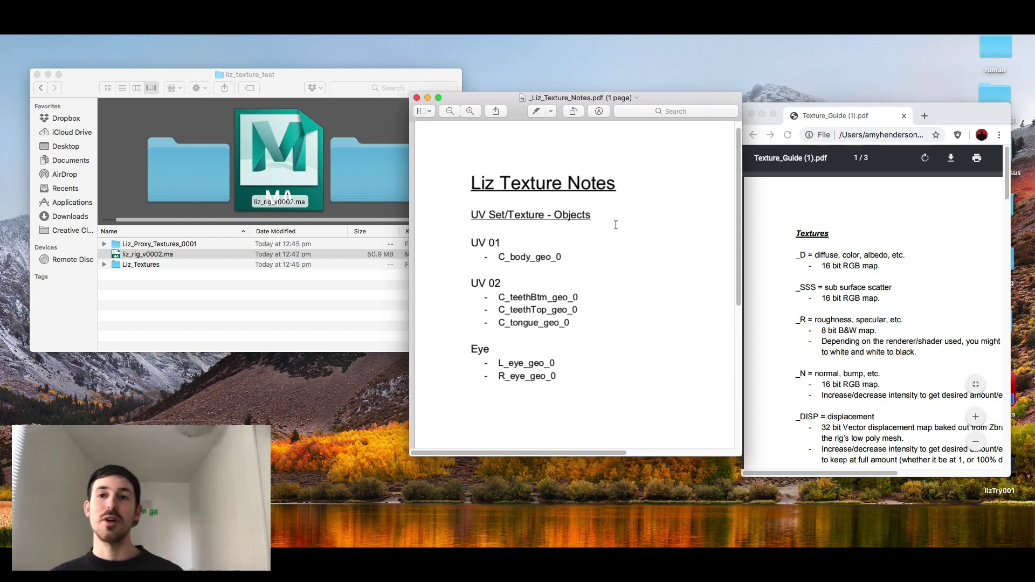